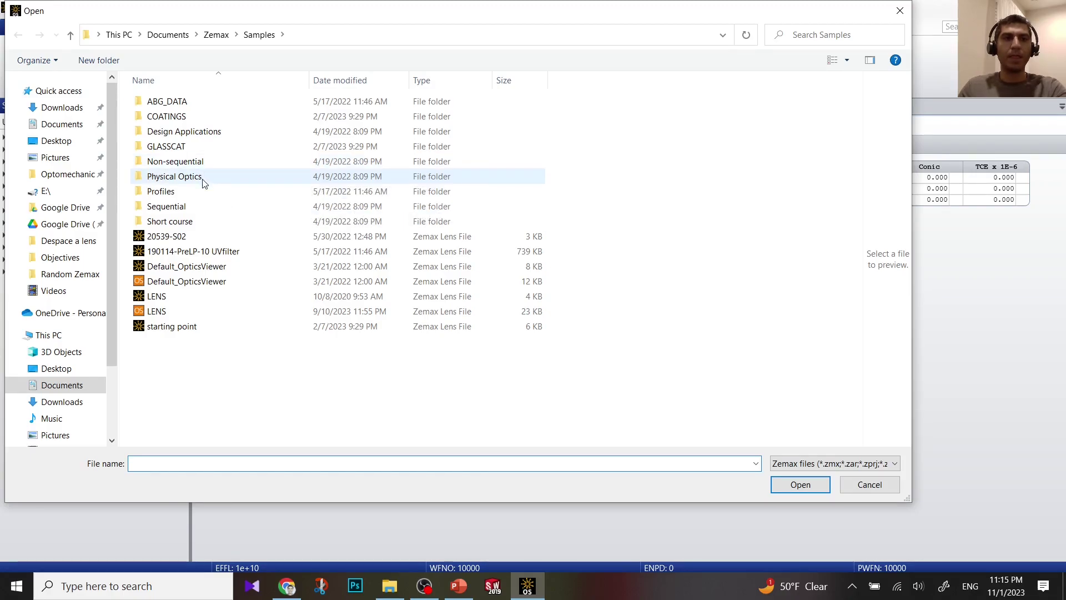
Open the Cooke 40 degree field lens from Samples > Sequential > Objectives
{"action": "double_click", "coordinate": [198, 206]}
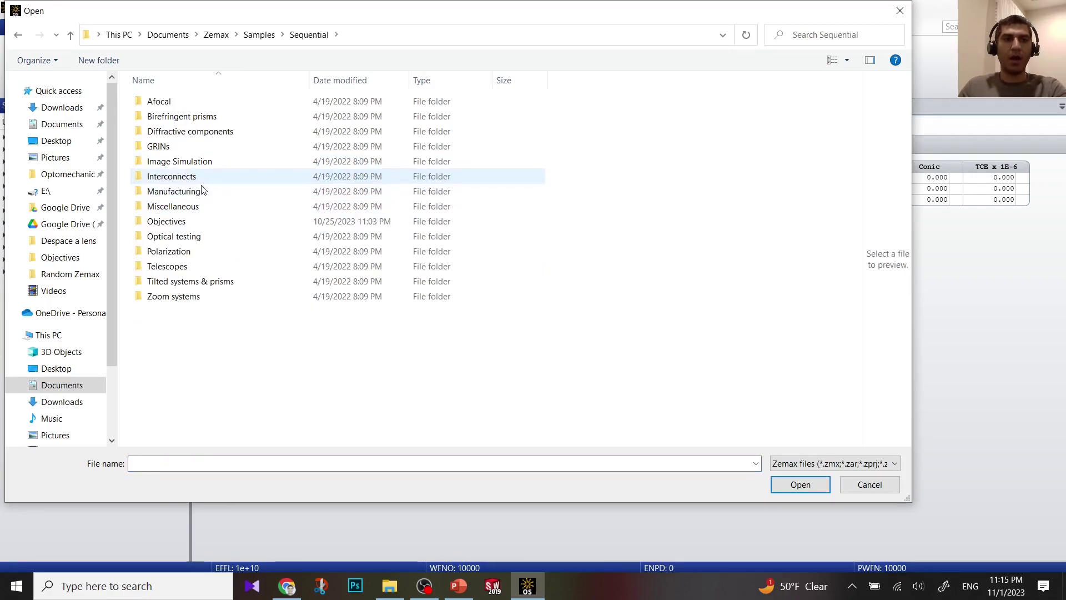
{"action": "left_click", "coordinate": [199, 225]}
{"action": "double_click", "coordinate": [199, 224]}
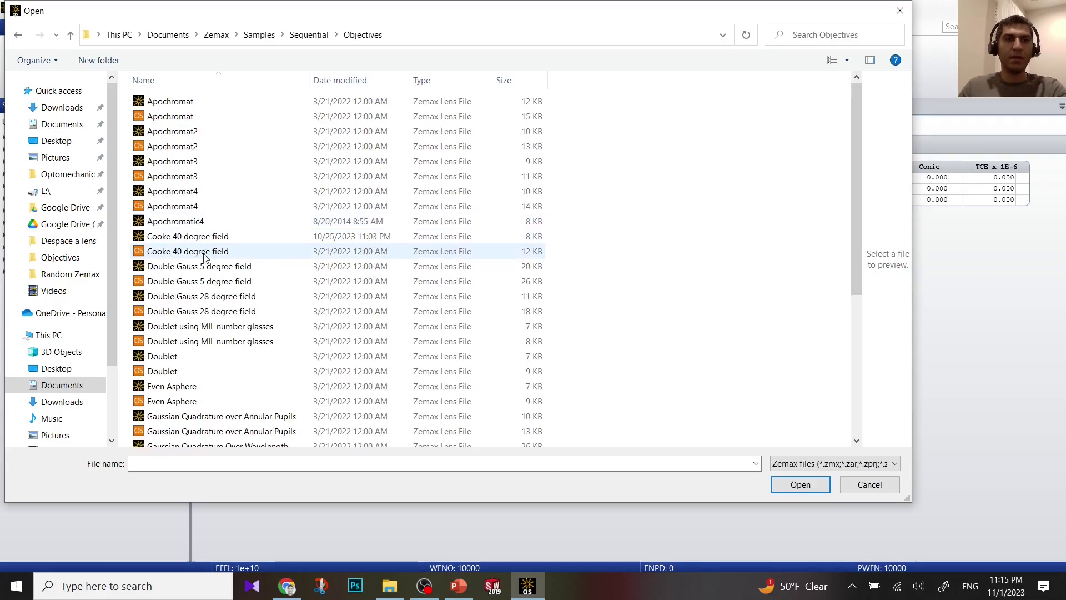
{"action": "left_click", "coordinate": [206, 236]}
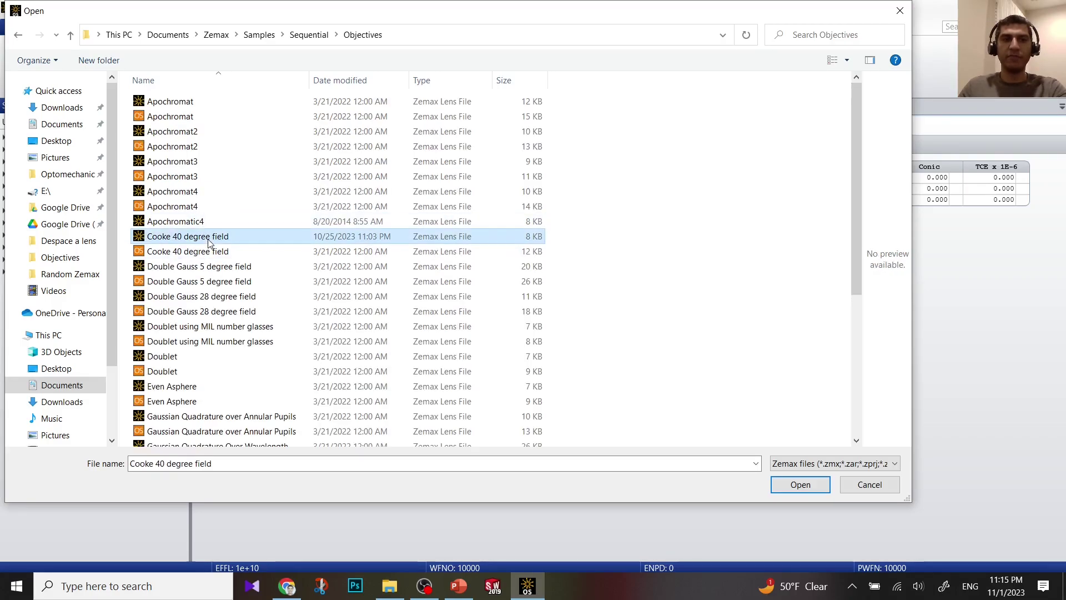
{"action": "left_click", "coordinate": [802, 485]}
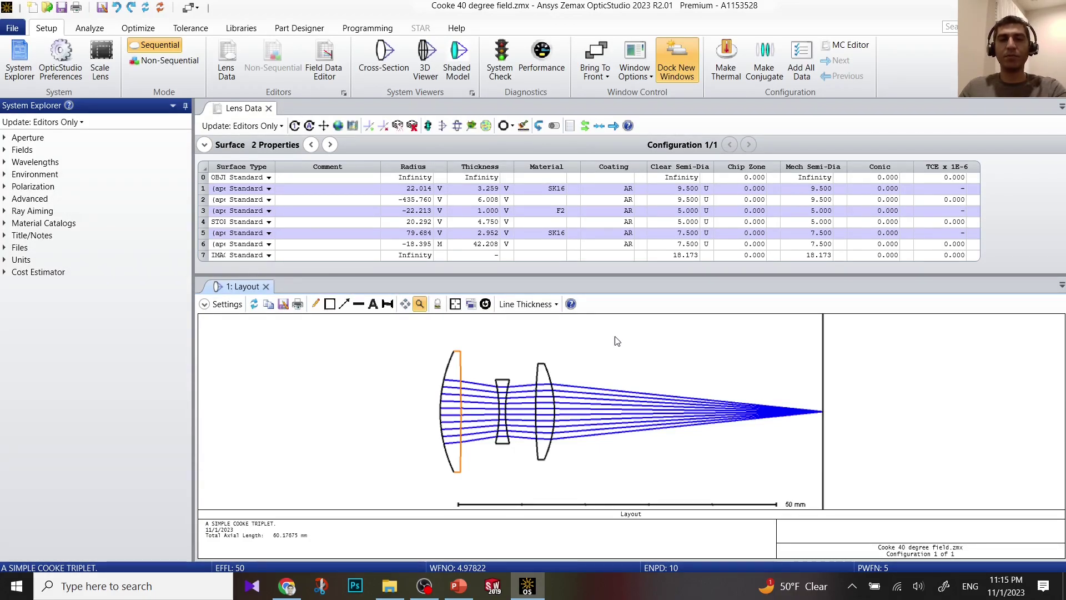
Close the 2D layout and dock the 3D layout beneath the Lens Data editor
{"action": "left_click", "coordinate": [268, 290]}
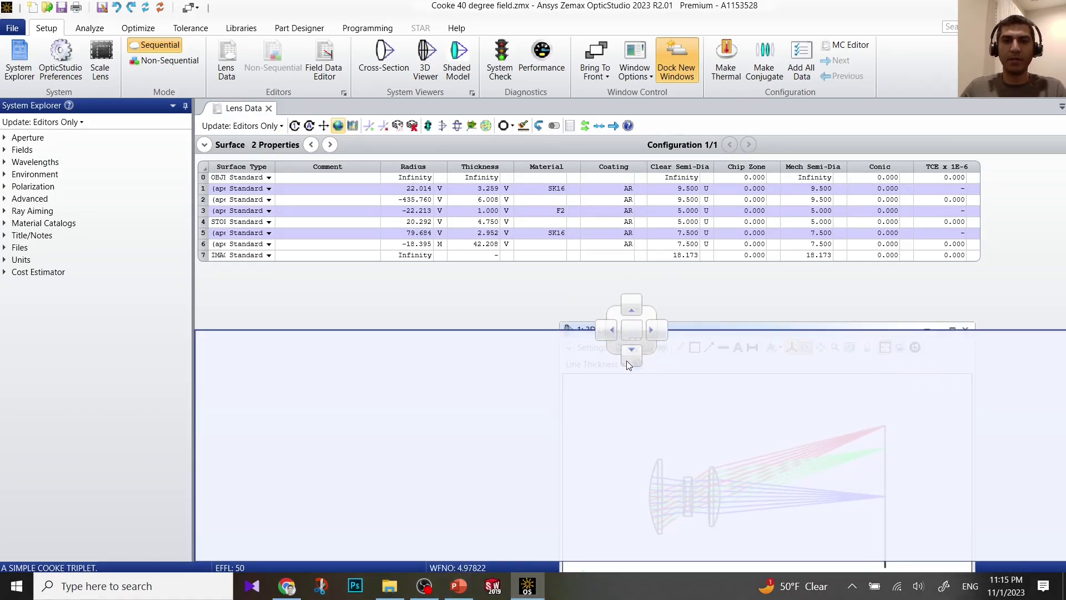
{"action": "left_click_drag", "start_coordinate": [616, 361], "coordinate": [550, 431]}
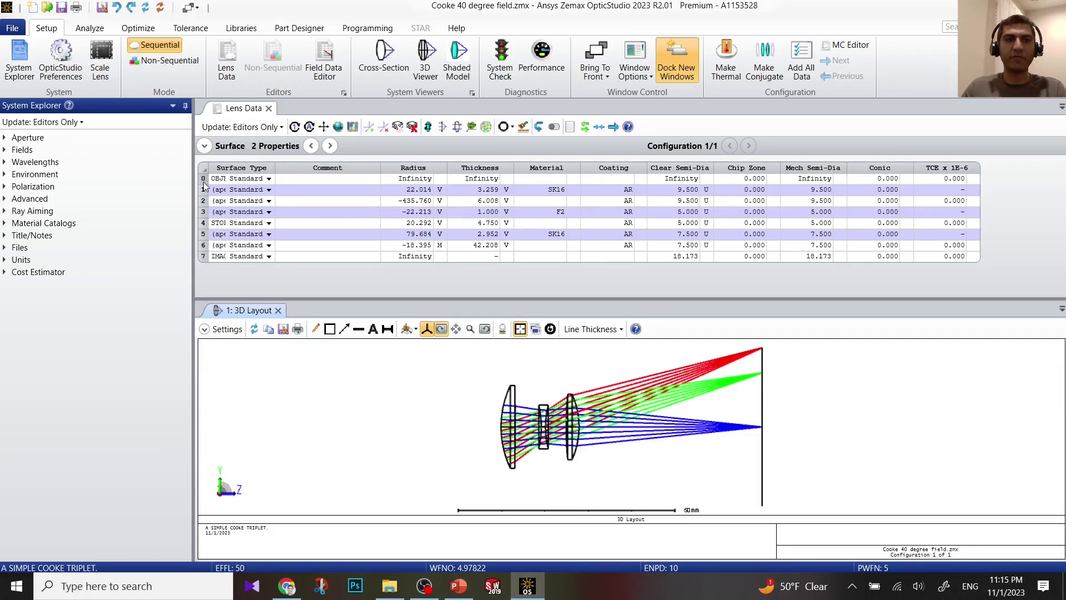
Insert a surface after the object with comment 'Dummy' and thickness 10
{"action": "left_click", "coordinate": [204, 183]}
{"action": "right_click", "coordinate": [205, 184]}
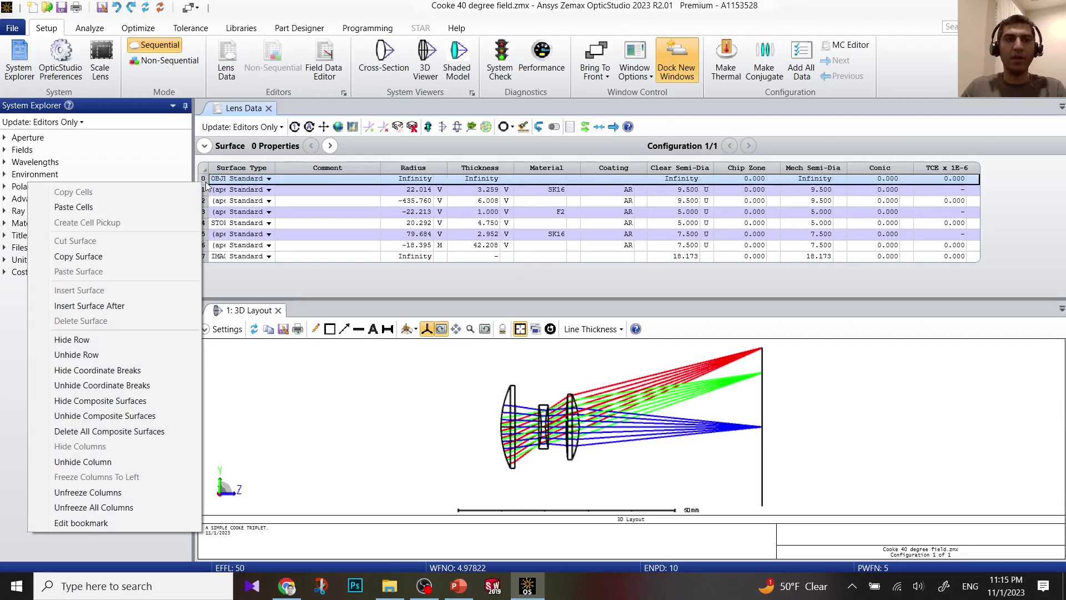
{"action": "left_click", "coordinate": [141, 311]}
{"action": "left_click", "coordinate": [335, 191]}
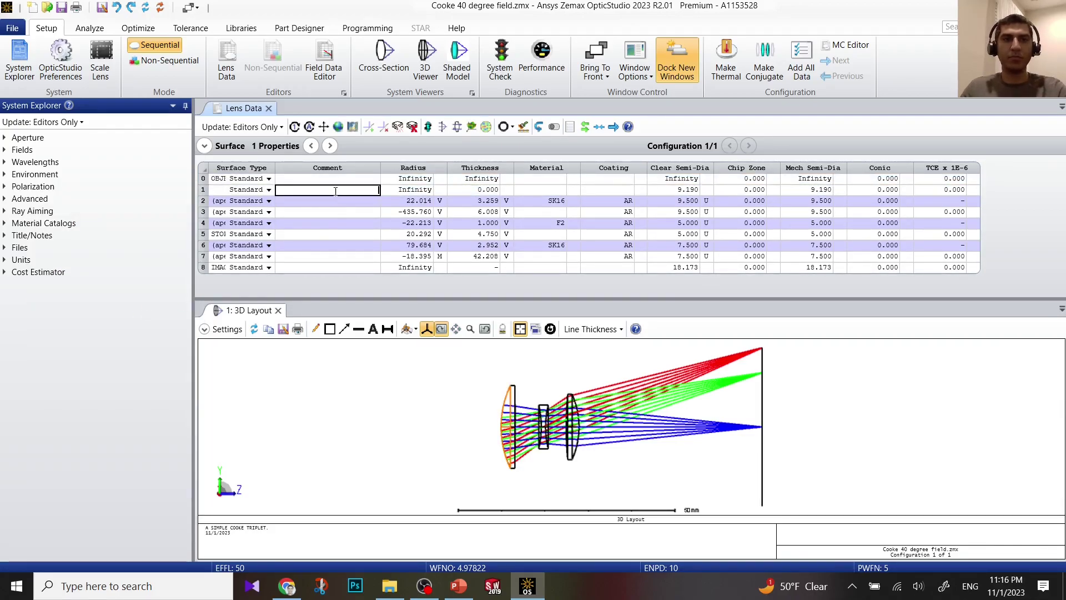
{"action": "type", "text": "Dummy"}
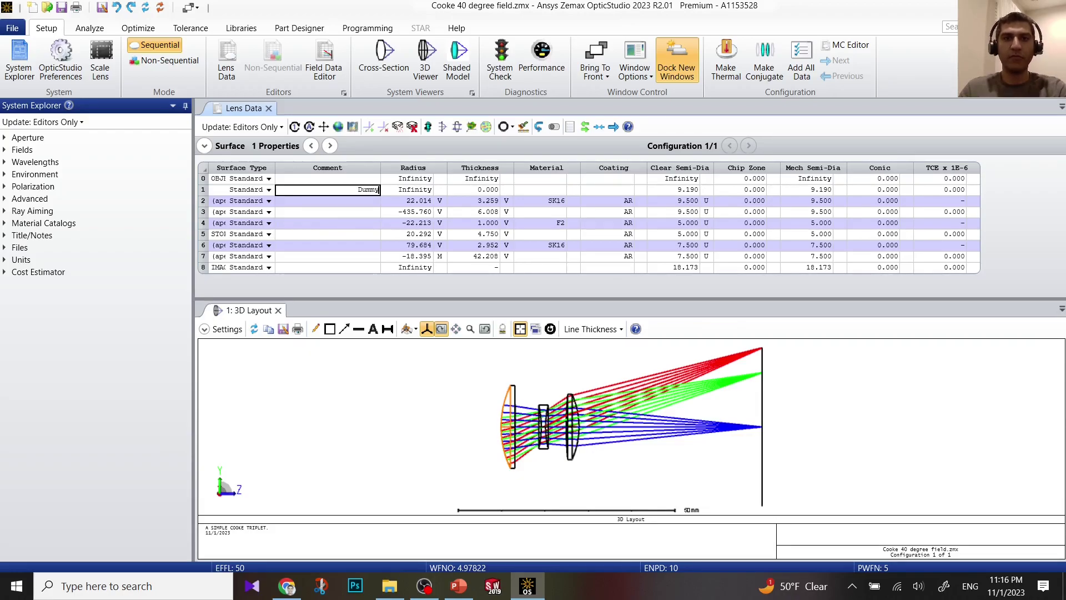
{"action": "left_click", "coordinate": [471, 194]}
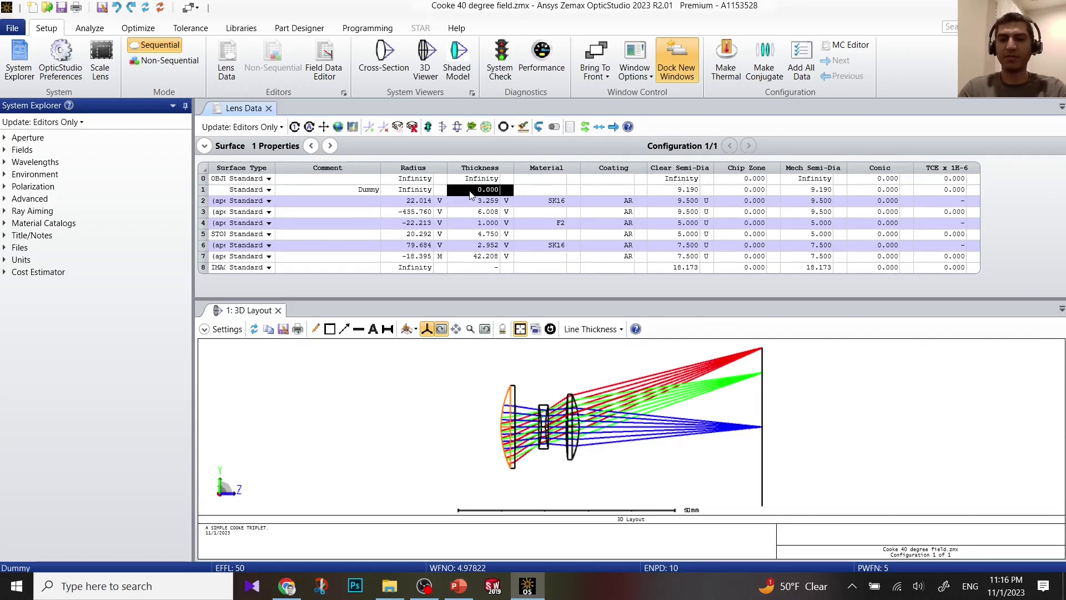
{"action": "type", "text": "10"}
{"action": "key", "text": "Return"}
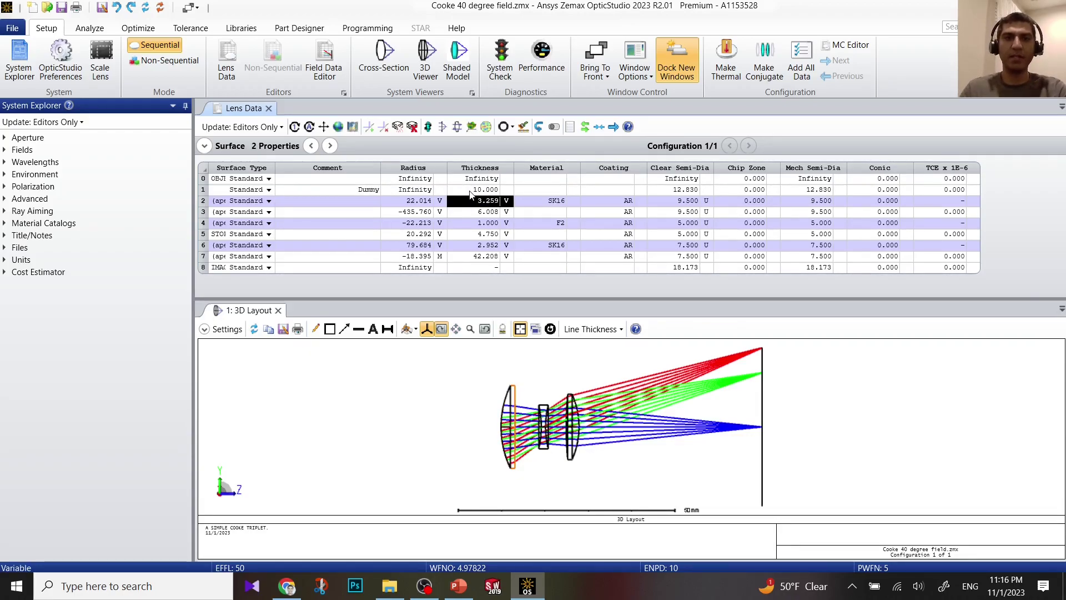
Set the 3D layout's first surface to 1 Dummy
{"action": "left_click", "coordinate": [241, 331]}
{"action": "left_click", "coordinate": [292, 352]}
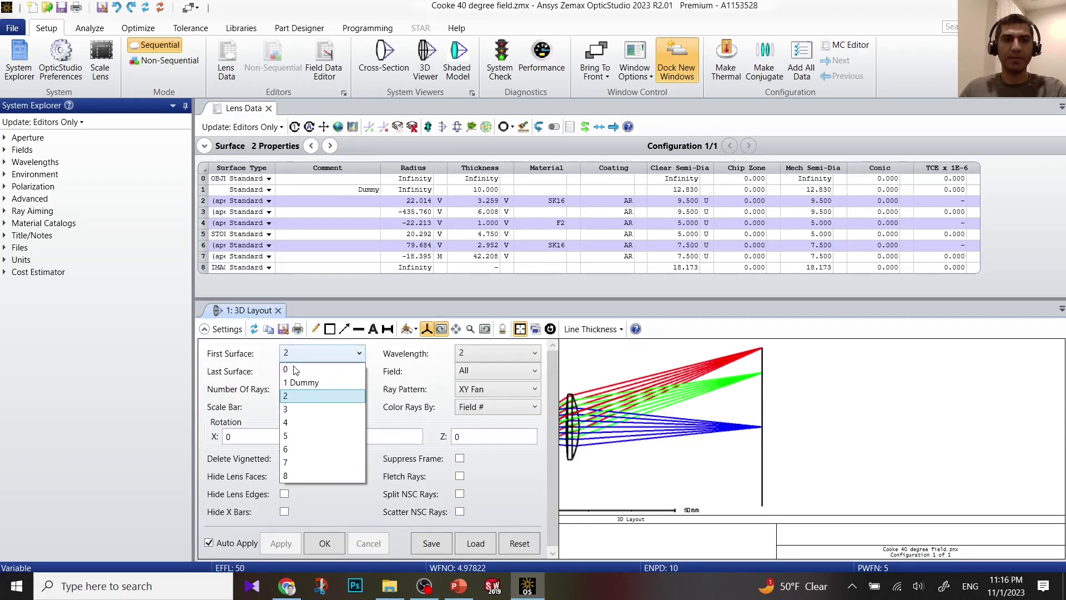
{"action": "left_click", "coordinate": [294, 371]}
{"action": "left_click", "coordinate": [319, 546]}
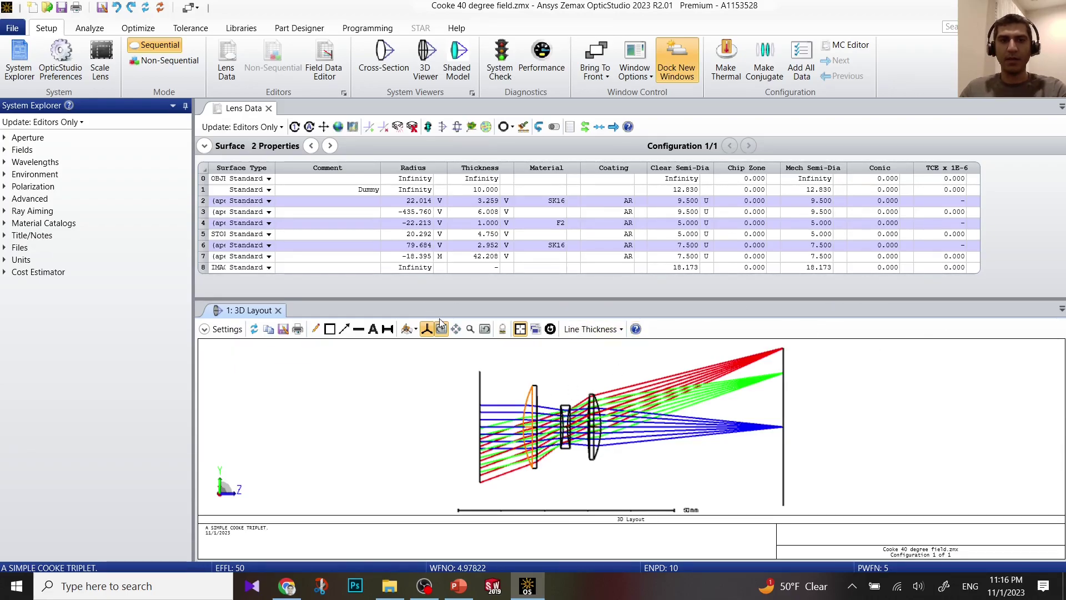
Restrict the 3D layout to trace only field 1
{"action": "left_click", "coordinate": [236, 330]}
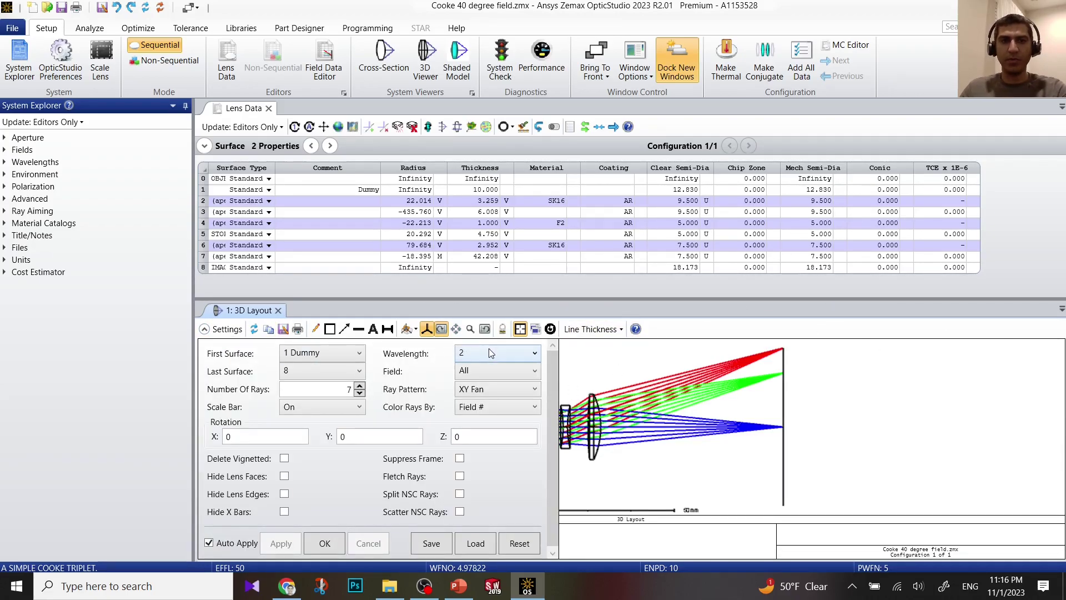
{"action": "left_click", "coordinate": [491, 370]}
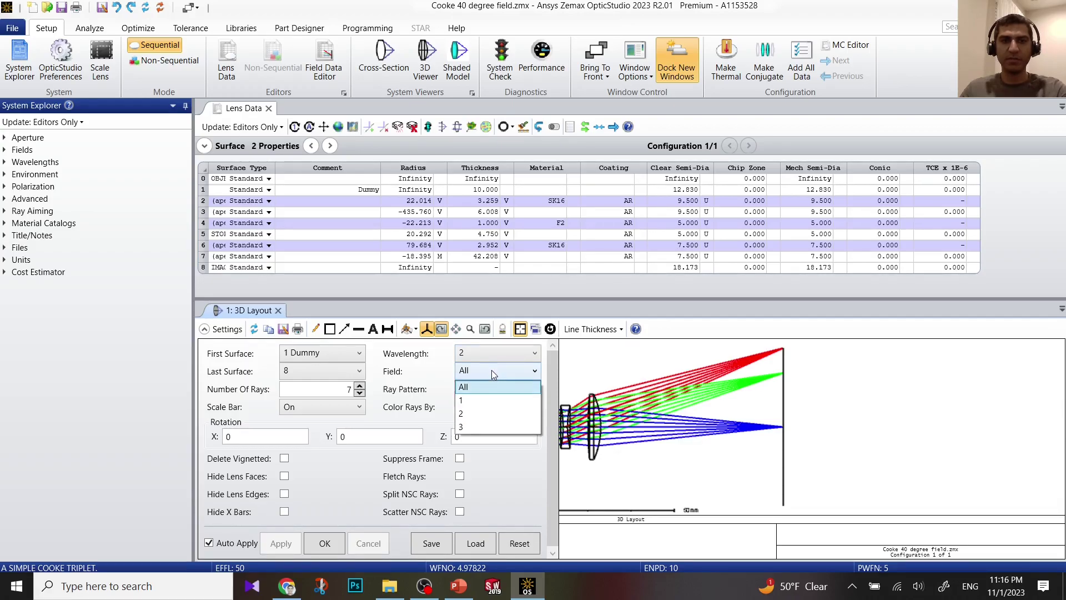
{"action": "left_click", "coordinate": [482, 398]}
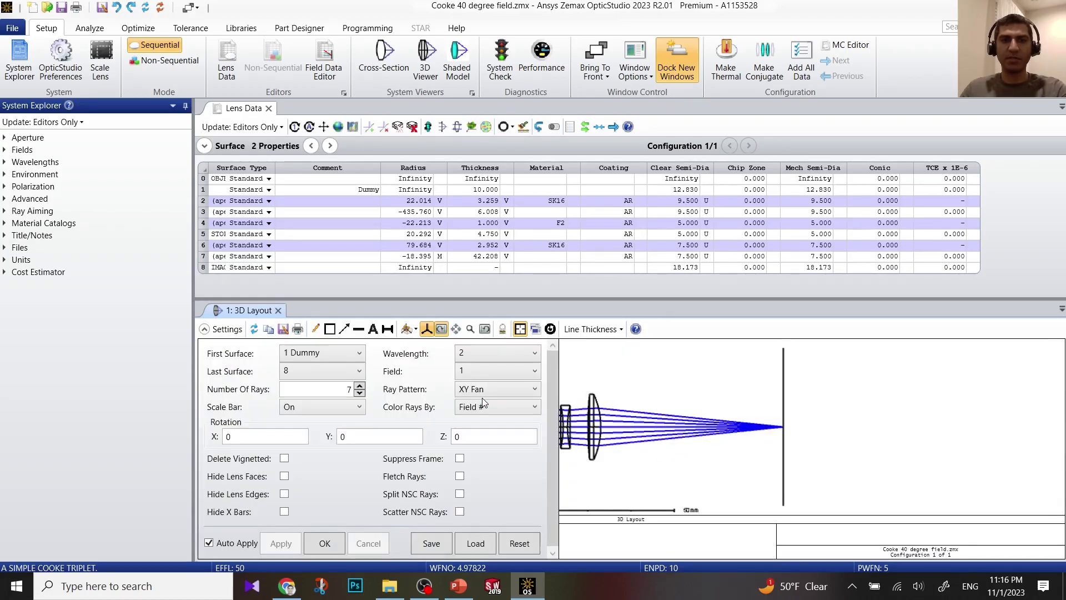
{"action": "left_click", "coordinate": [323, 543]}
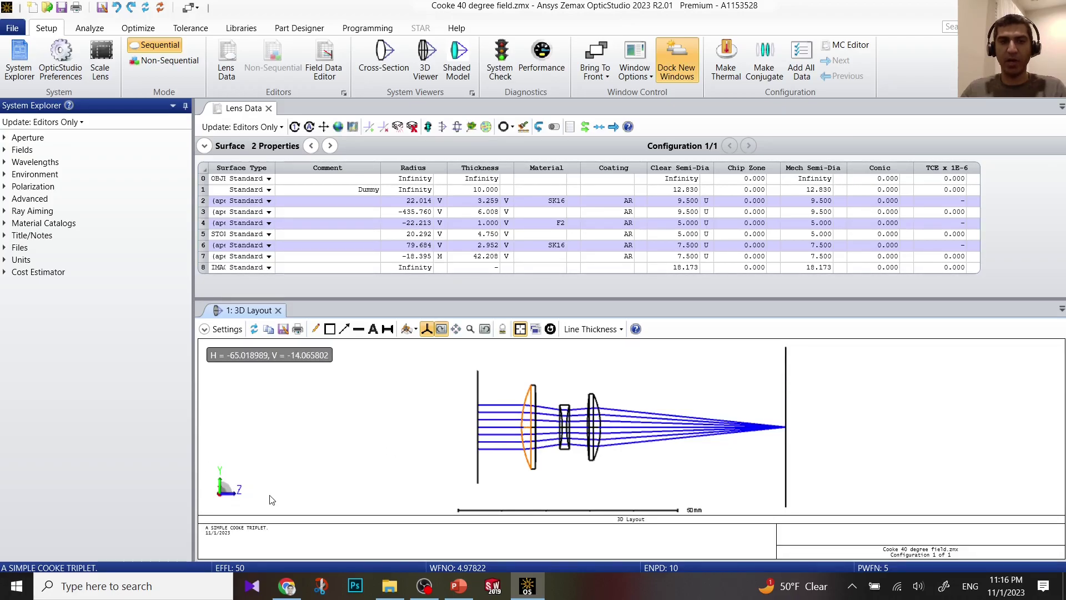
Step through surfaces 2–7 to identify the elements, then select surfaces 6–7 of the third lens
{"action": "left_click", "coordinate": [241, 205]}
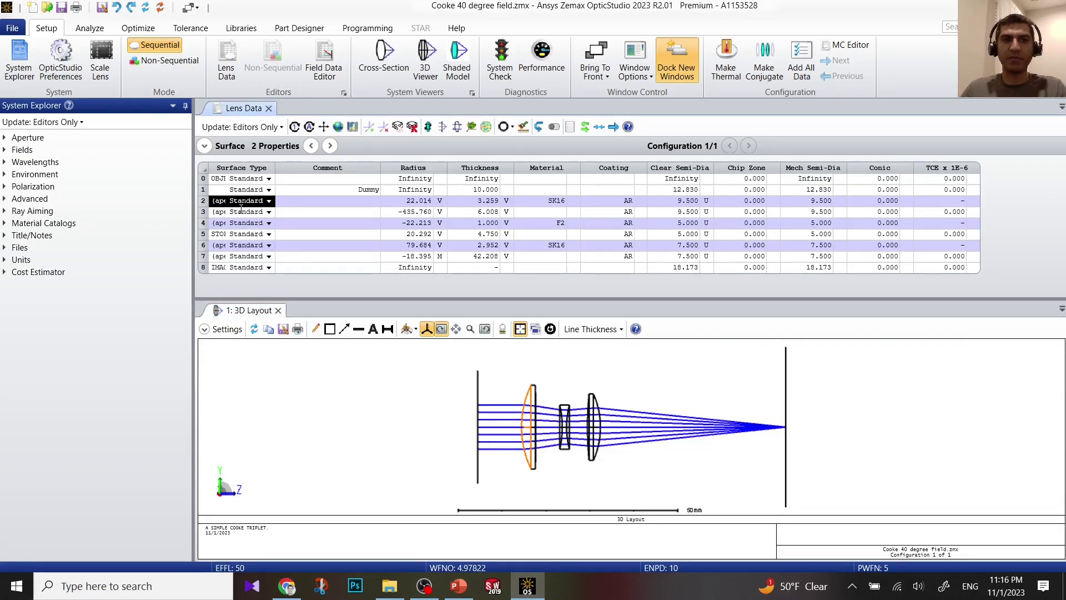
{"action": "left_click", "coordinate": [240, 211]}
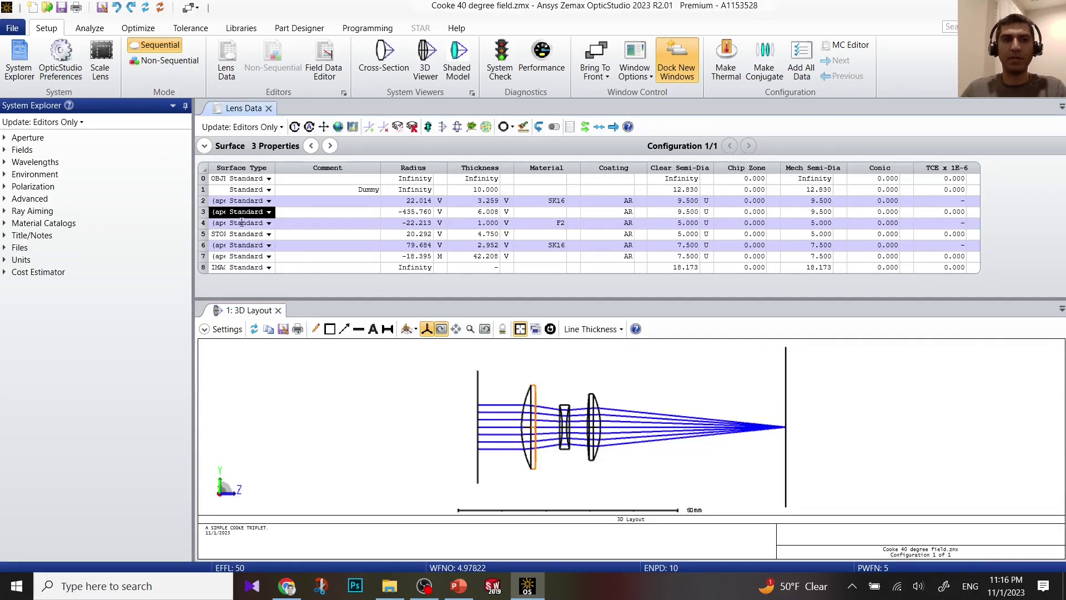
{"action": "left_click", "coordinate": [242, 222]}
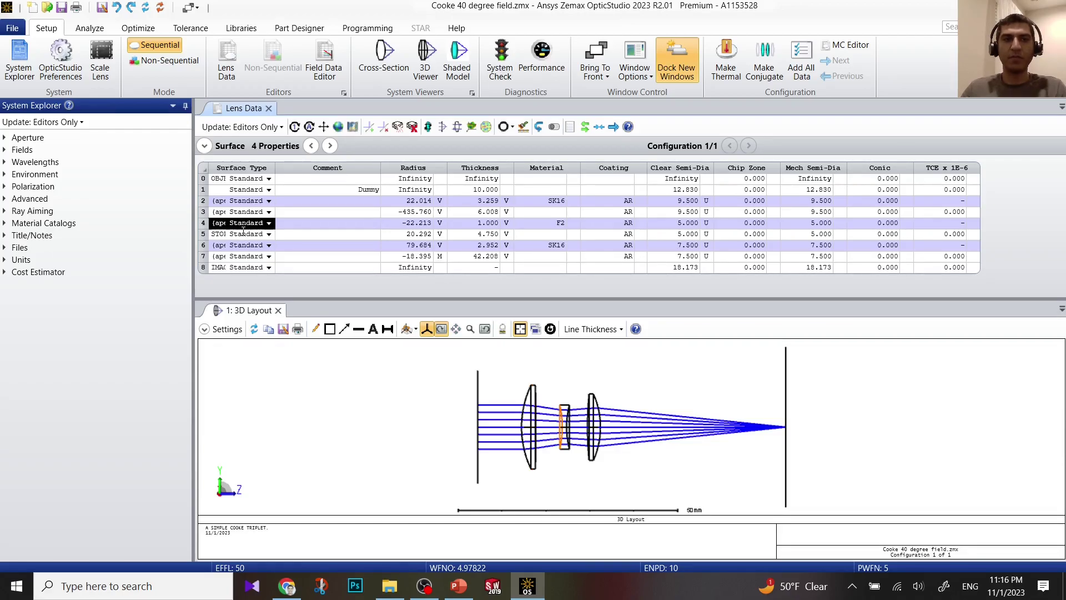
{"action": "left_click", "coordinate": [243, 233]}
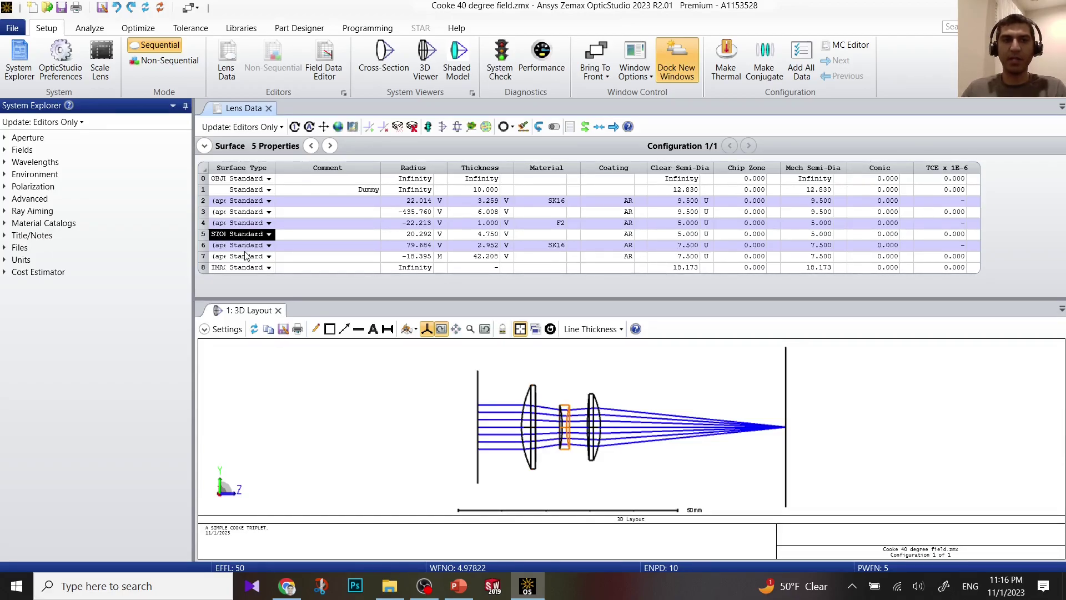
{"action": "left_click", "coordinate": [245, 245]}
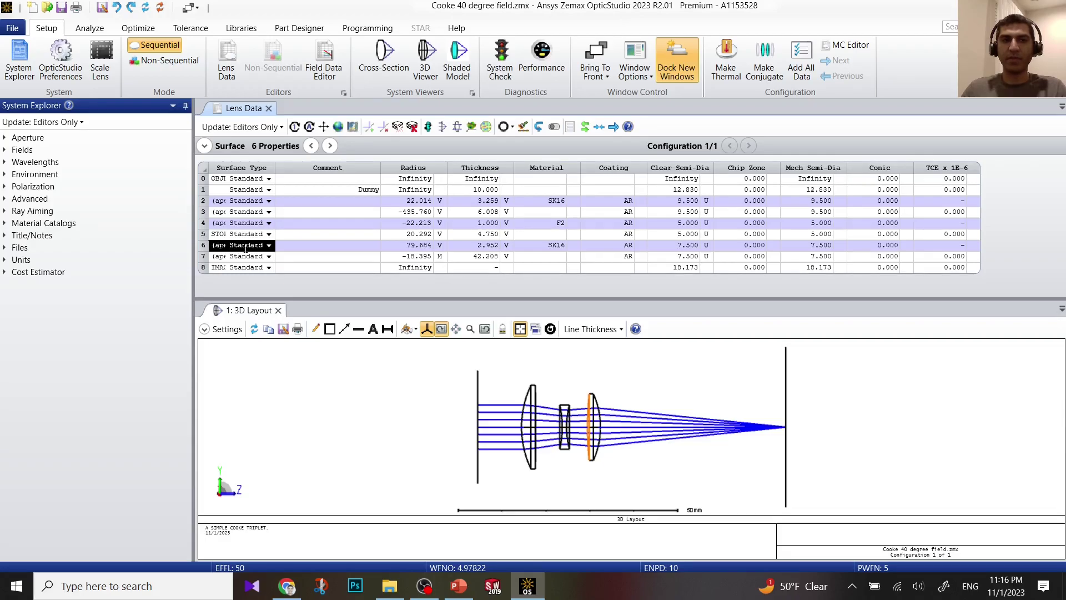
{"action": "left_click", "coordinate": [245, 255]}
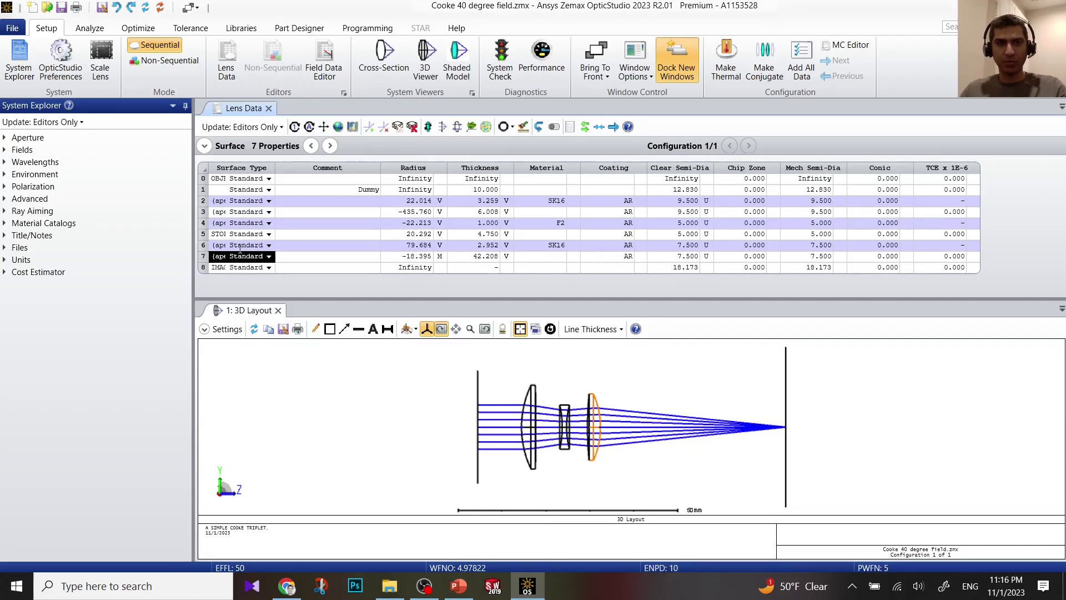
{"action": "left_click", "coordinate": [235, 246]}
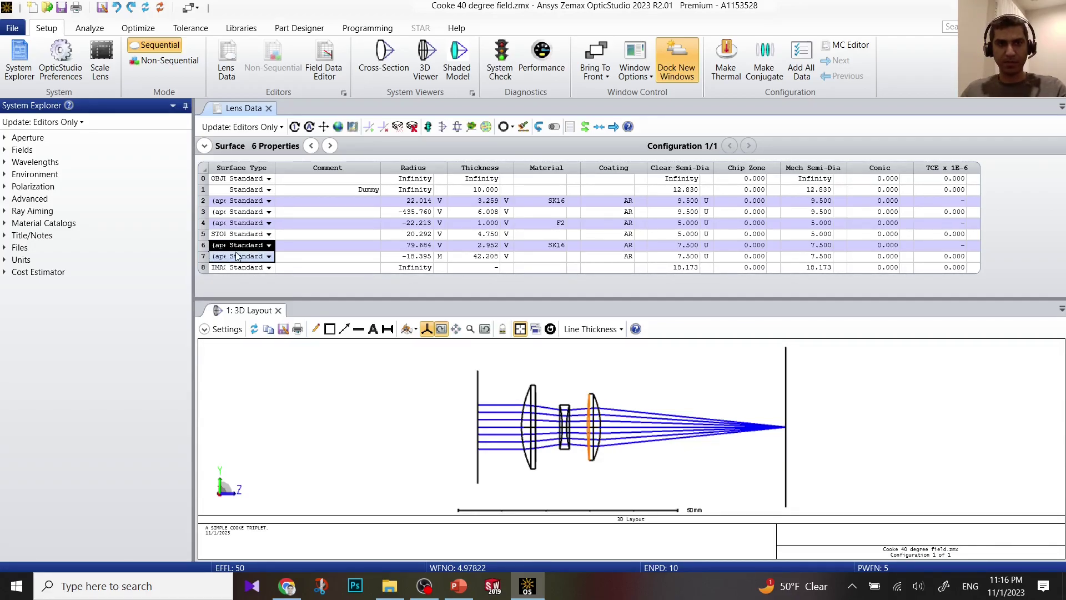
{"action": "left_click", "coordinate": [236, 257]}
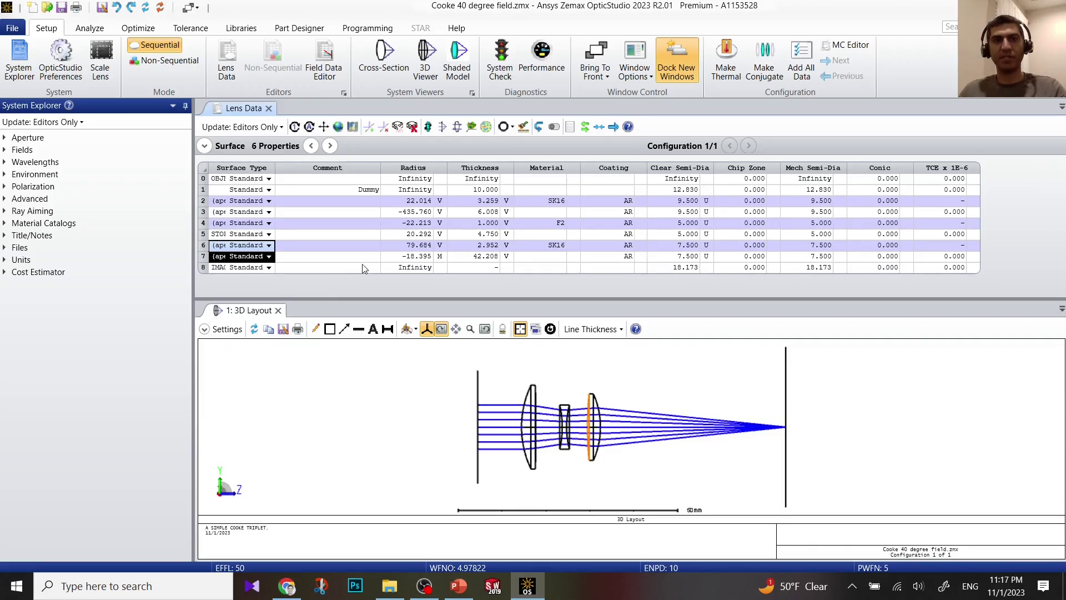
Wrap surfaces 6–7 in coordinate breaks commented 'Element3 Tilt' and 'Element3 Tilt:return'
{"action": "left_click", "coordinate": [323, 127]}
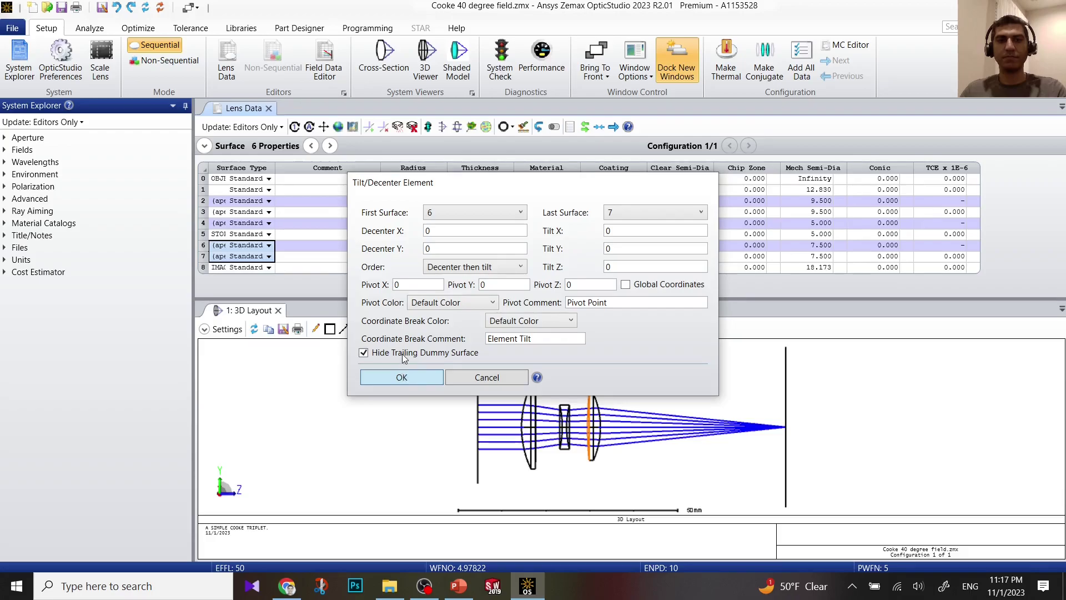
{"action": "left_click", "coordinate": [401, 377]}
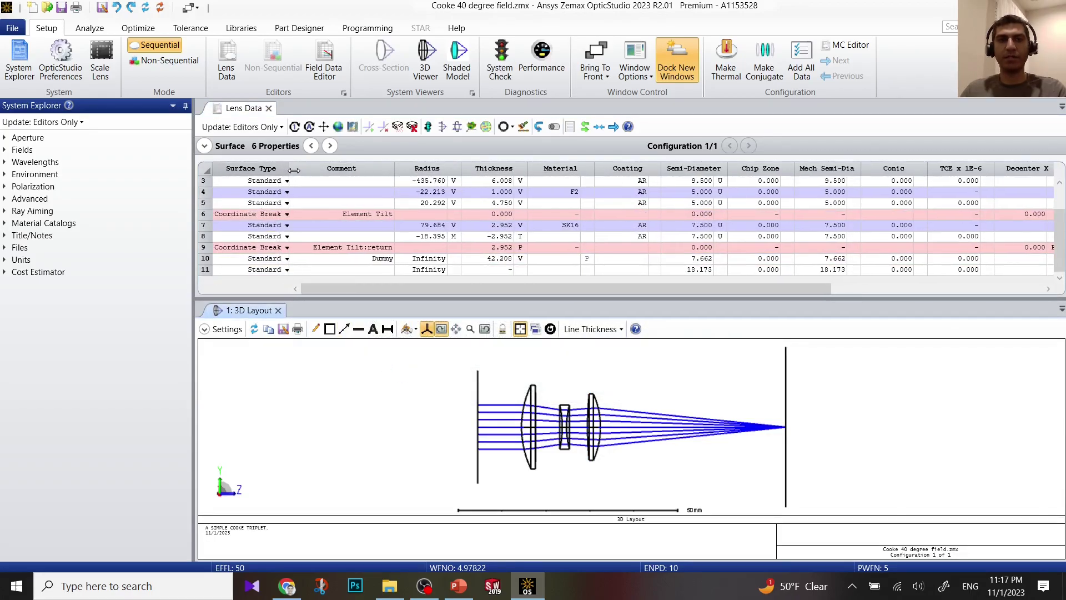
{"action": "left_click", "coordinate": [384, 216]}
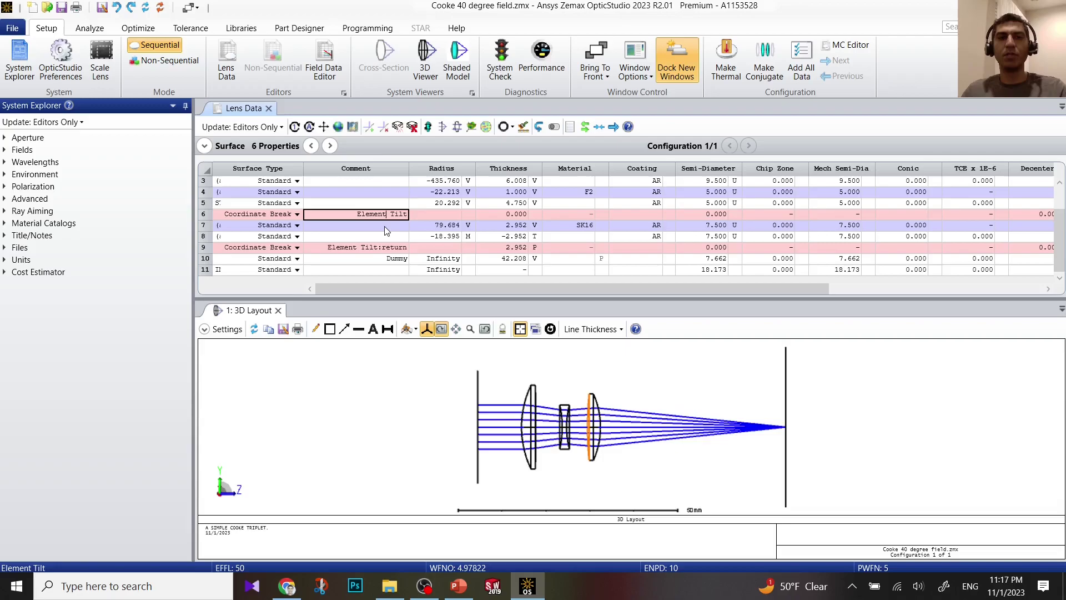
{"action": "type", "text": "3"}
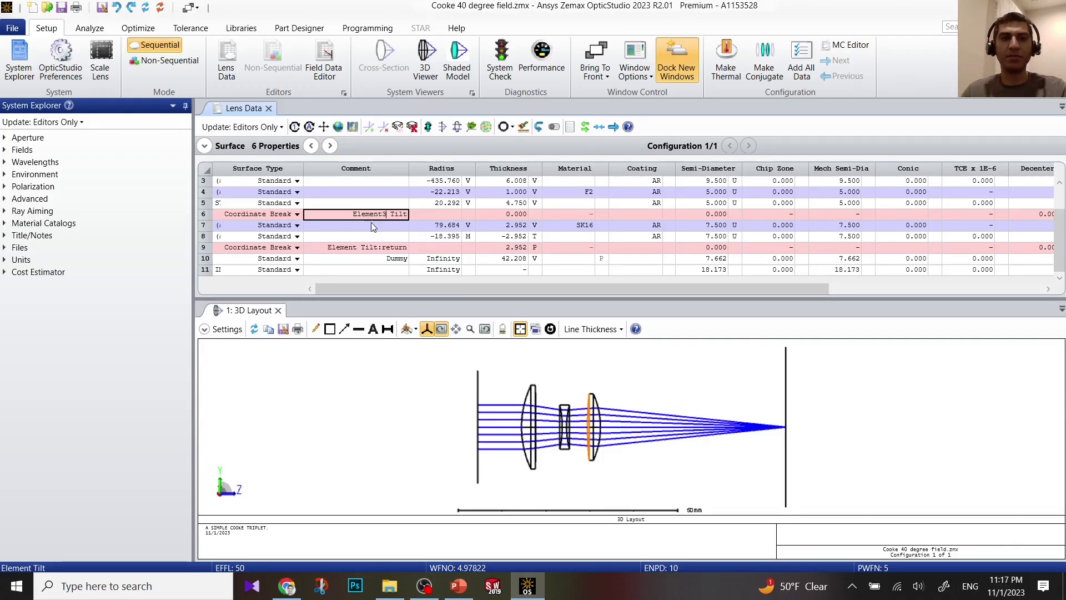
{"action": "left_click", "coordinate": [364, 247]}
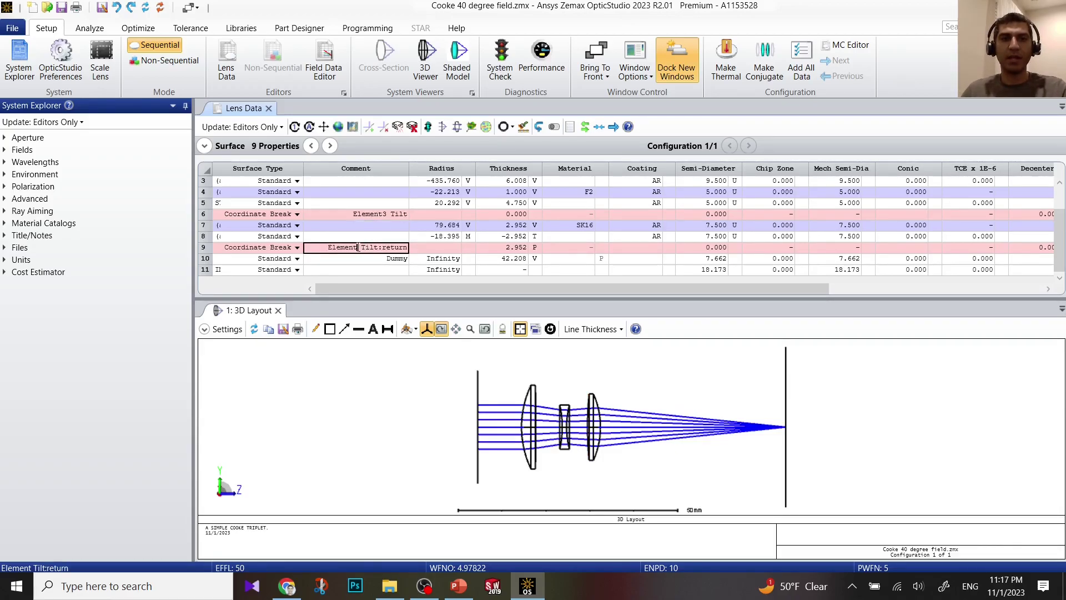
{"action": "type", "text": "3"}
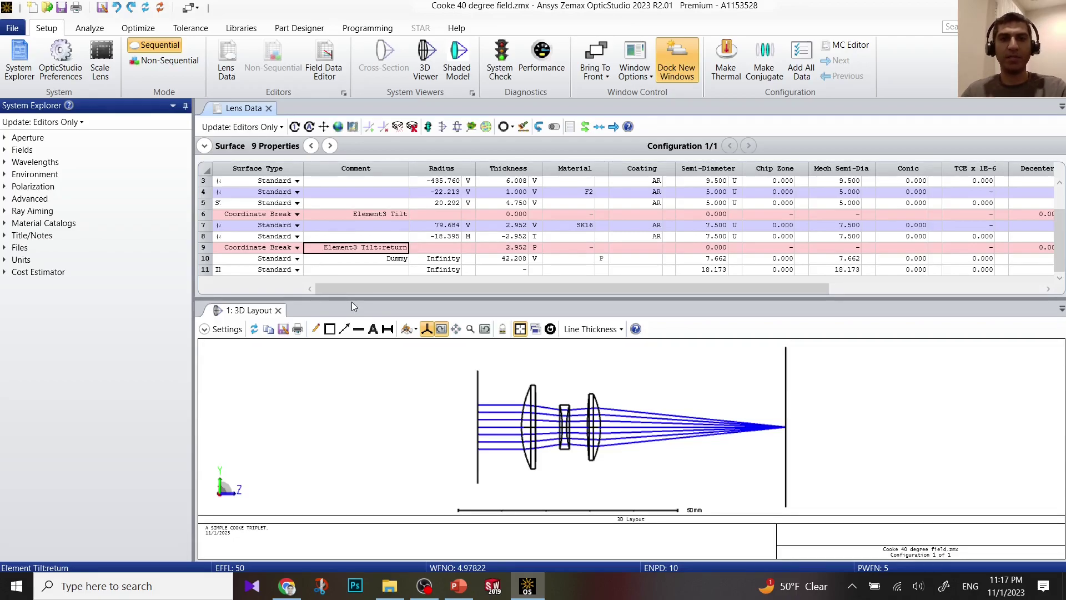
{"action": "left_click", "coordinate": [203, 215]}
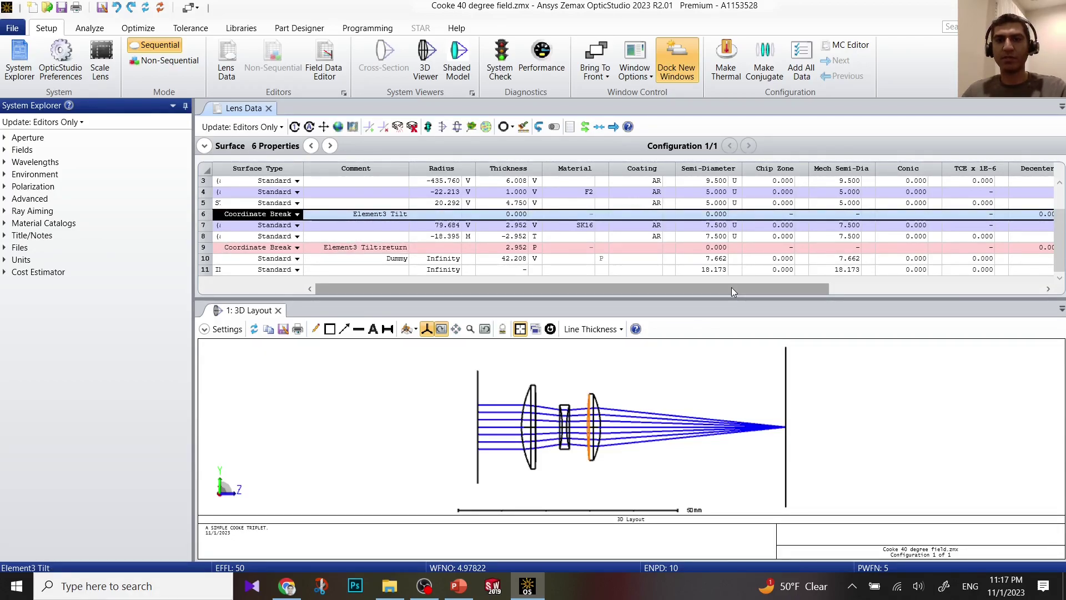
{"action": "left_click_drag", "start_coordinate": [732, 288], "coordinate": [898, 283]}
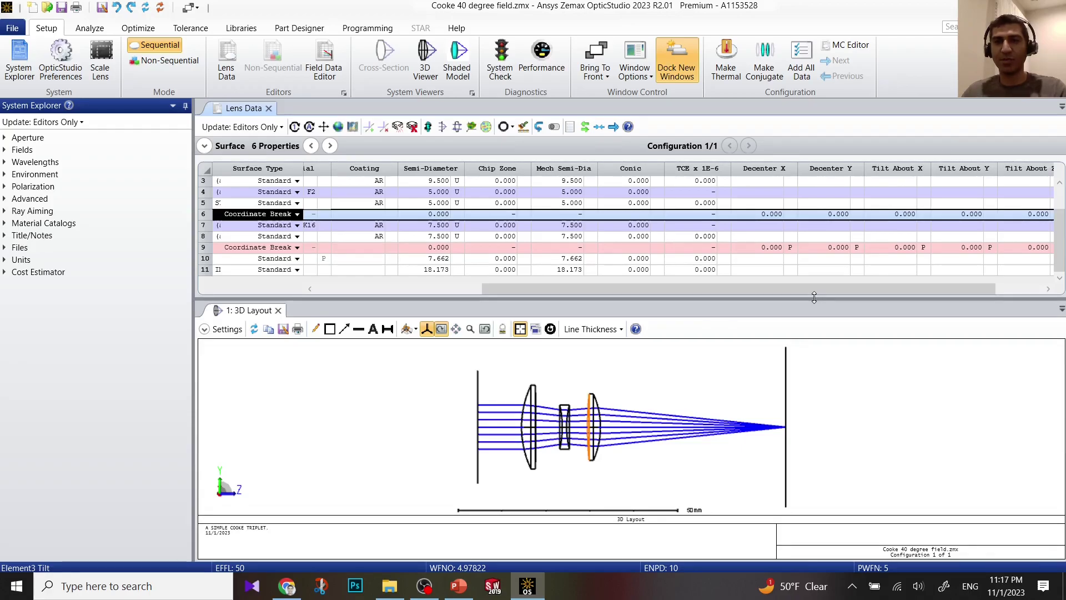
{"action": "left_click", "coordinate": [833, 215]}
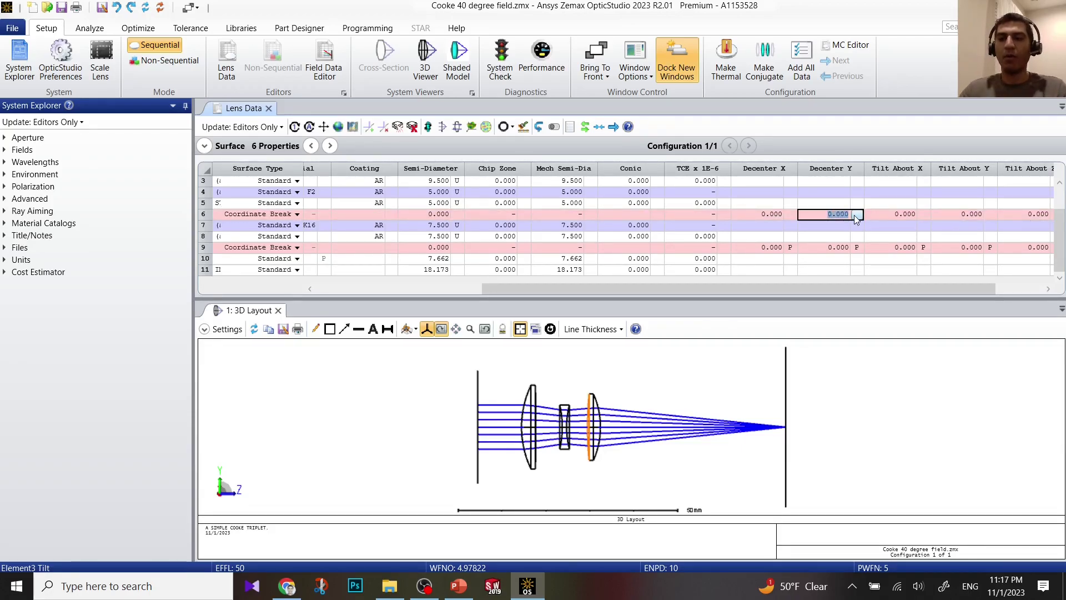
{"action": "type", "text": "1"}
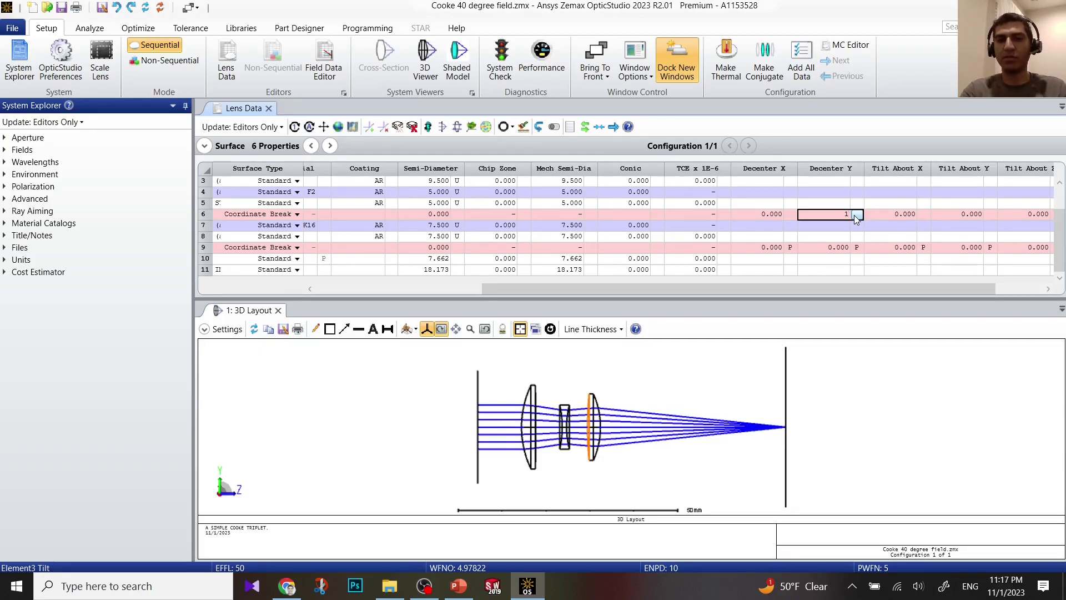
{"action": "key", "text": "Return"}
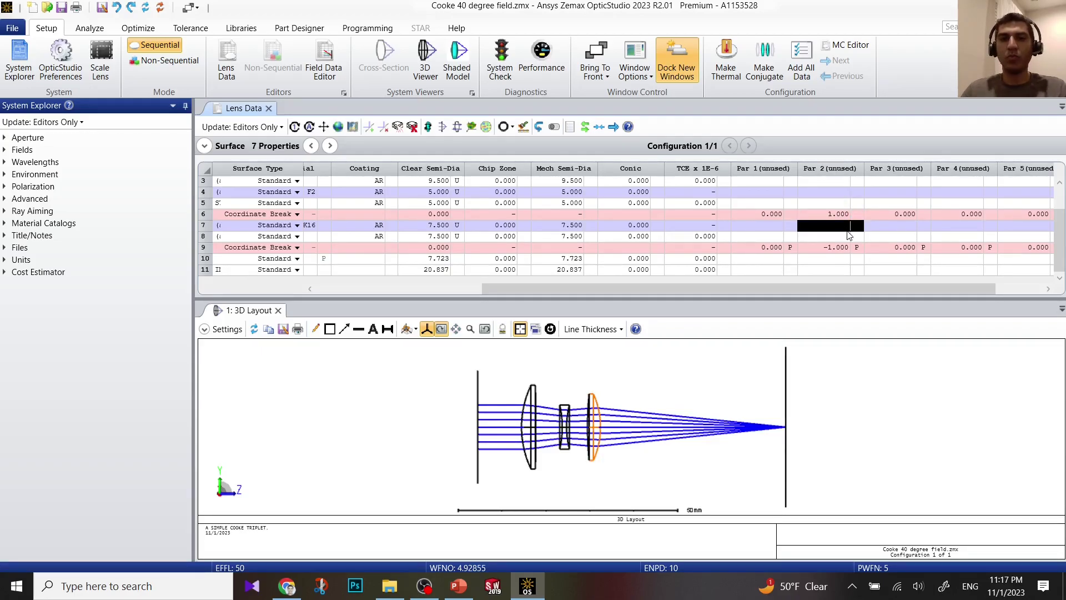
{"action": "double_click", "coordinate": [833, 409]}
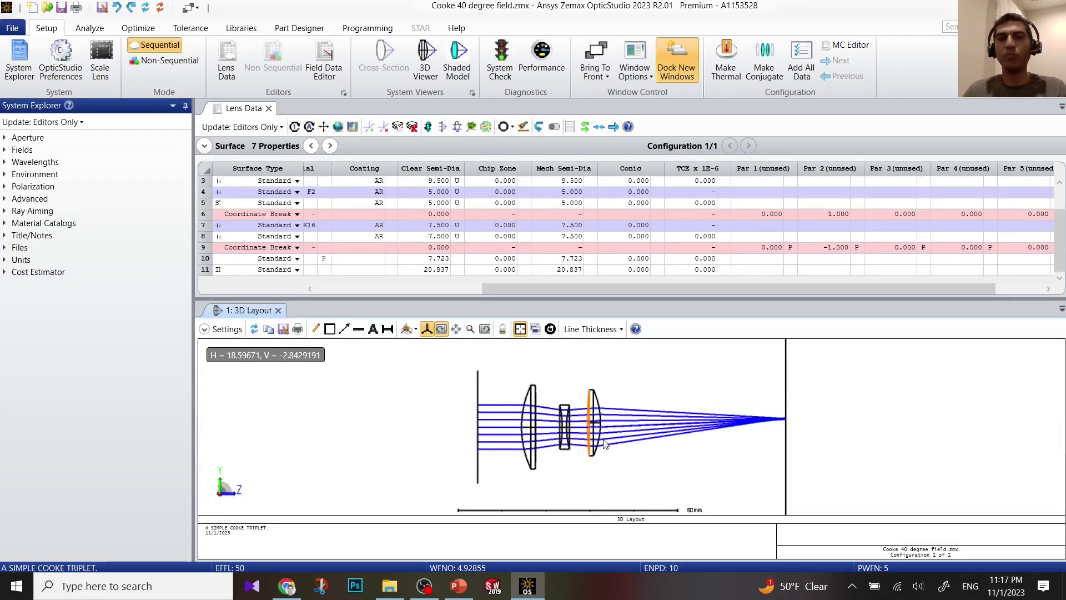
{"action": "left_click", "coordinate": [828, 215]}
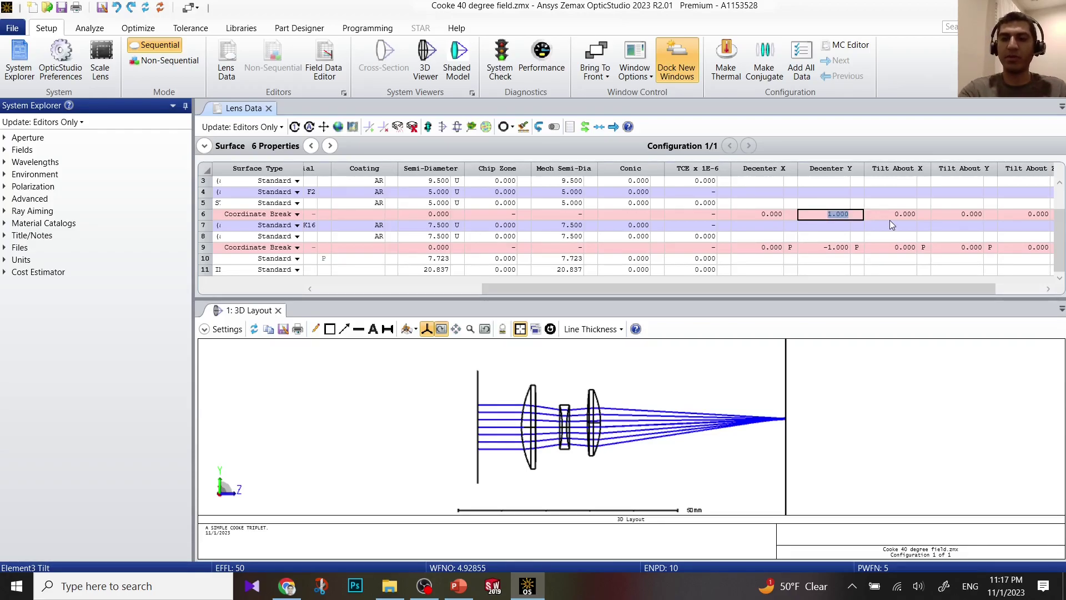
{"action": "type", "text": "-2"}
{"action": "key", "text": "Return"}
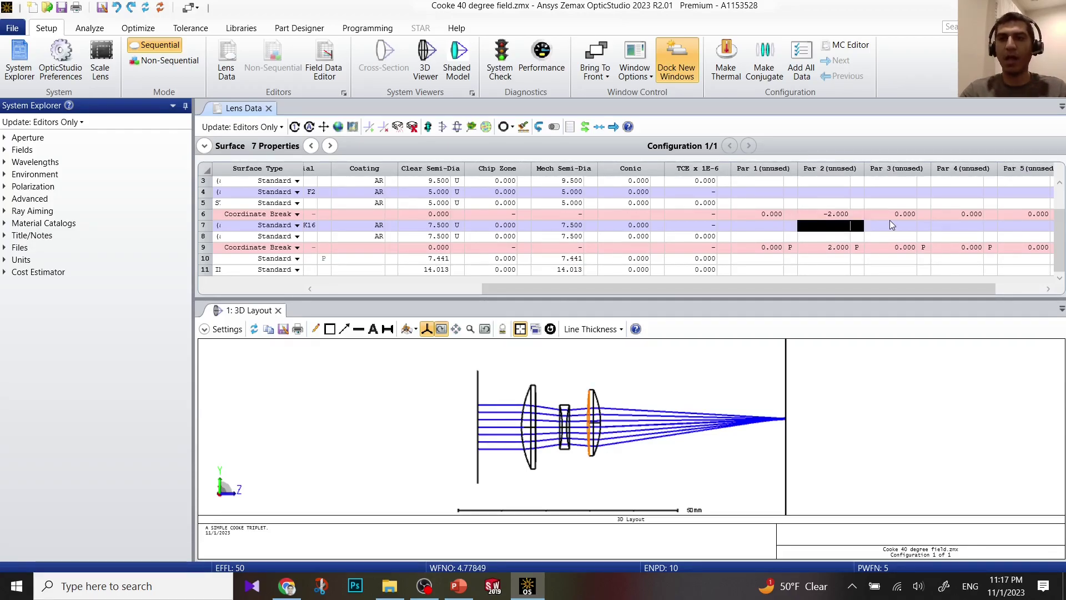
{"action": "left_click", "coordinate": [808, 419]}
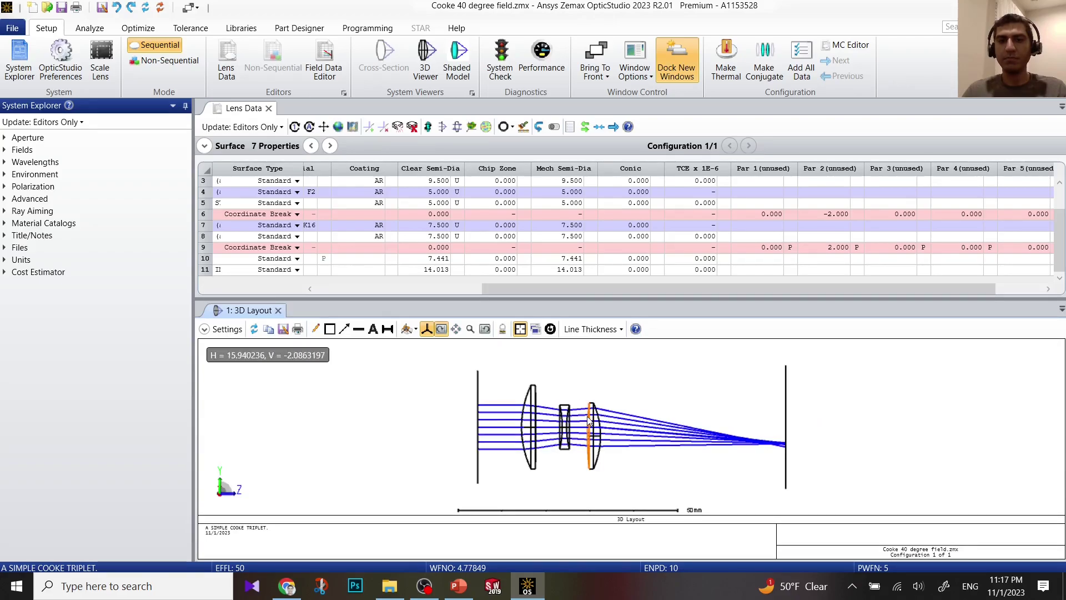
{"action": "left_click", "coordinate": [831, 216]}
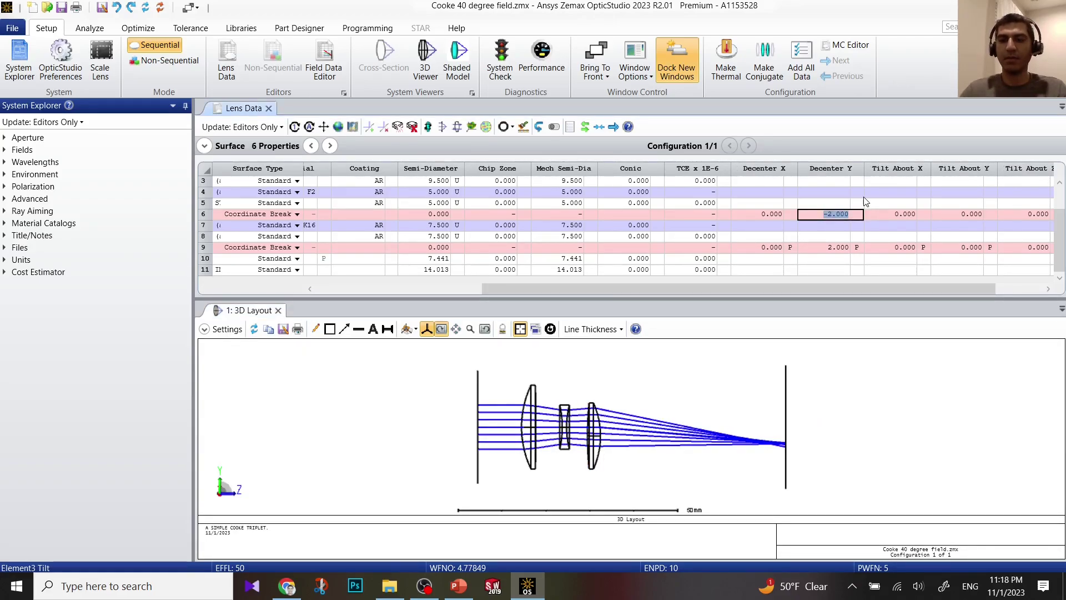
{"action": "type", "text": "0"}
{"action": "key", "text": "Return"}
{"action": "left_click", "coordinate": [895, 414]}
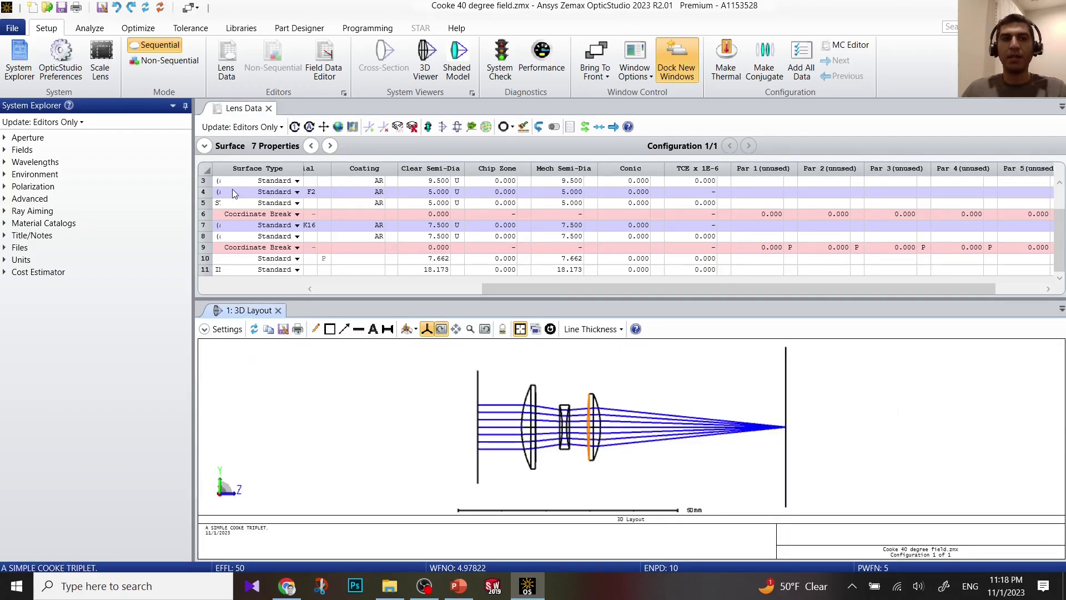
{"action": "left_click", "coordinate": [210, 216]}
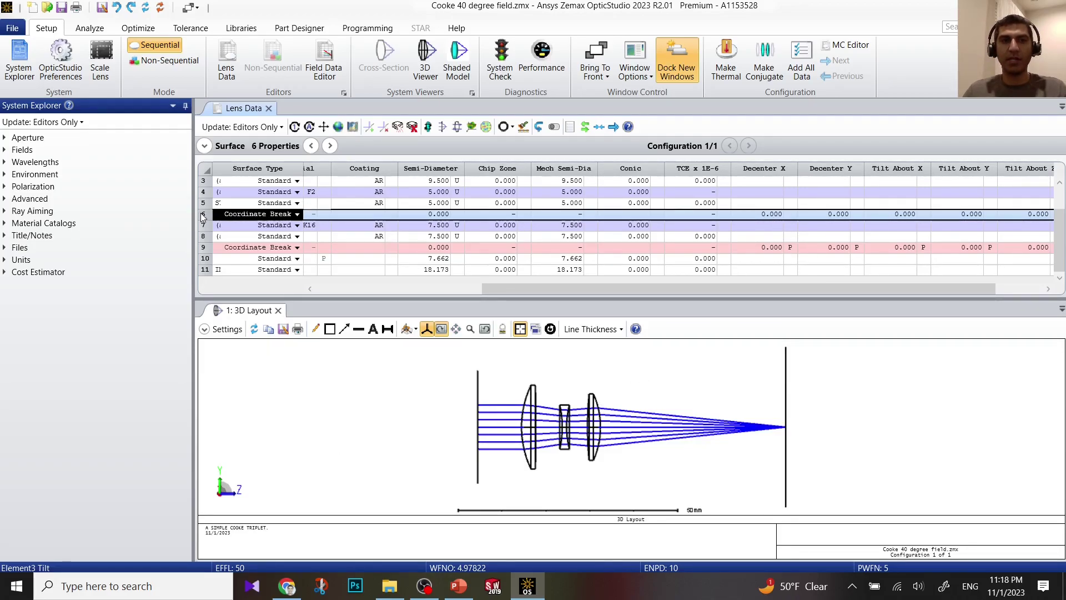
{"action": "double_click", "coordinate": [759, 218]}
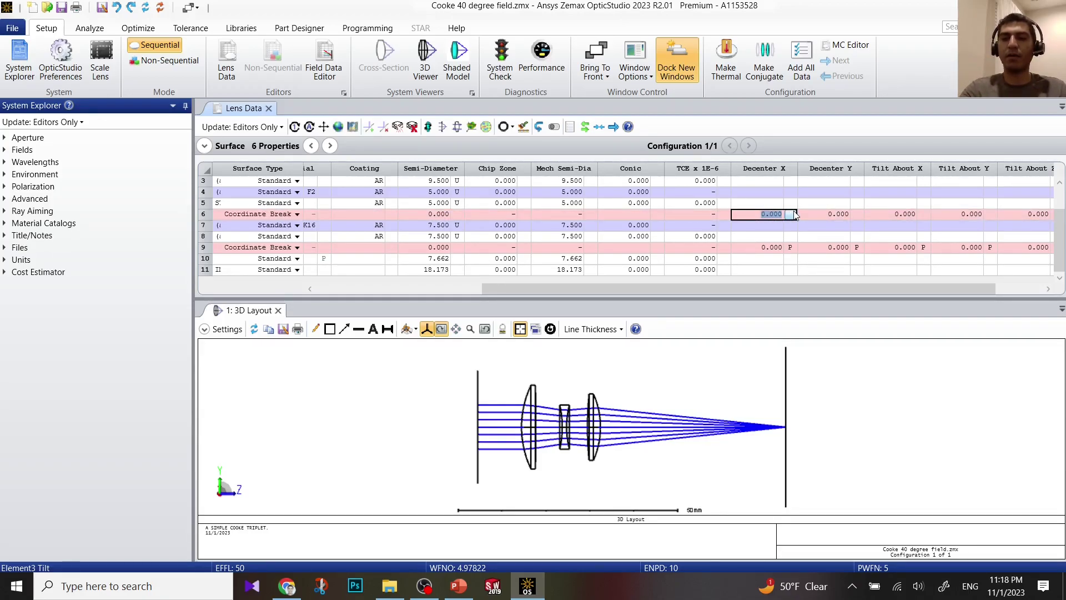
{"action": "type", "text": "2"}
{"action": "key", "text": "Return"}
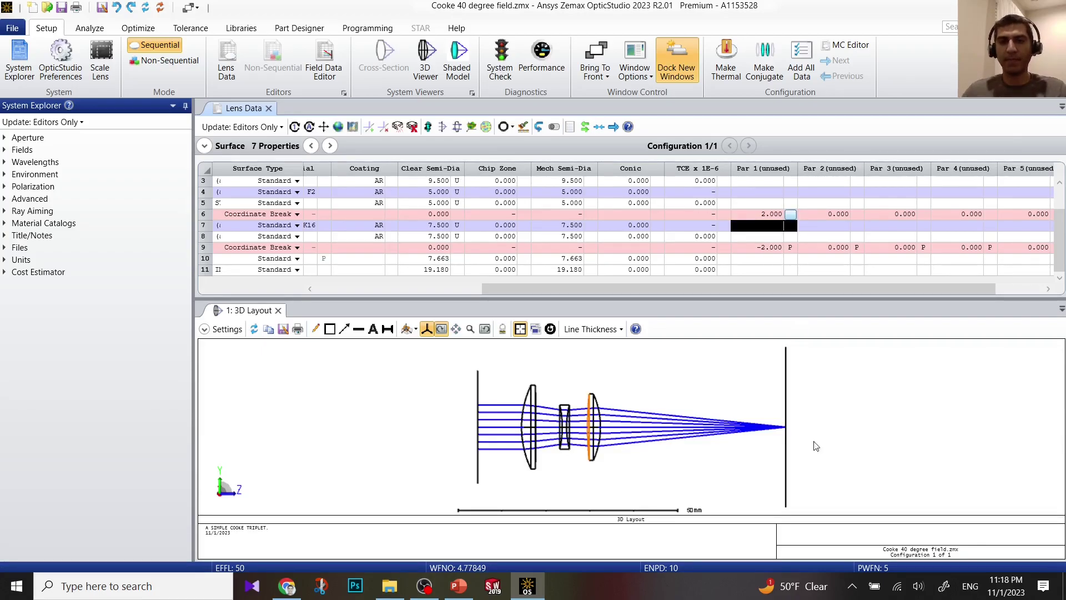
{"action": "left_click", "coordinate": [818, 477]}
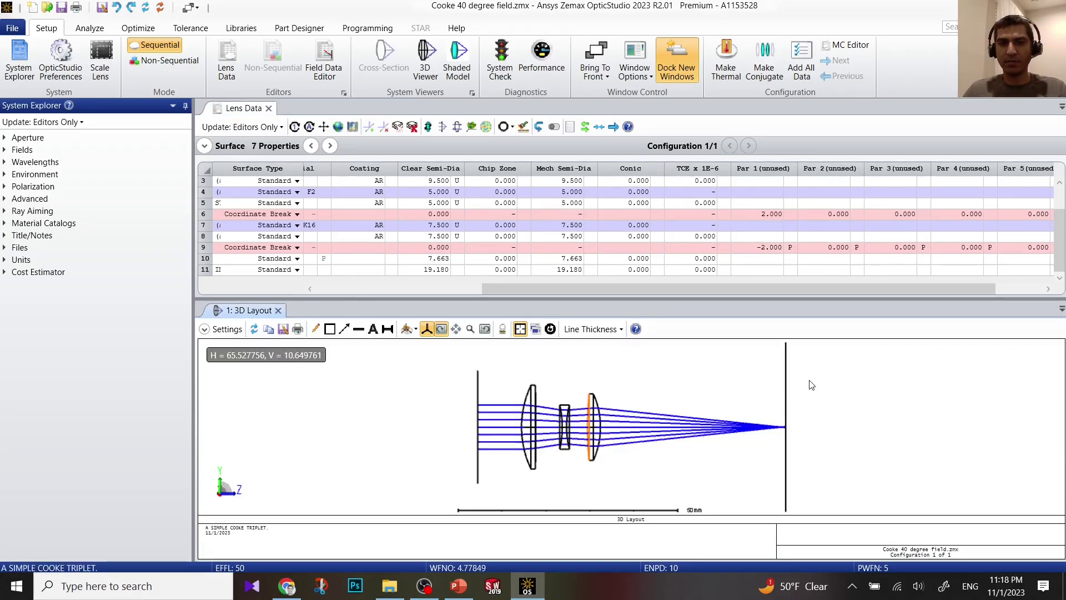
{"action": "left_click", "coordinate": [765, 214]}
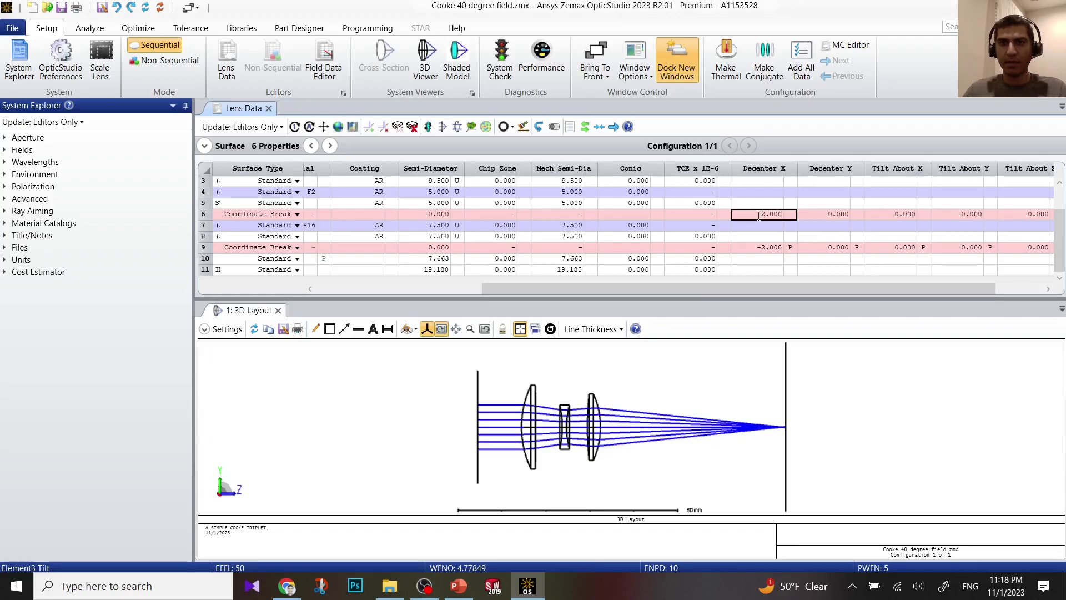
{"action": "left_click_drag", "start_coordinate": [759, 216], "coordinate": [806, 220]}
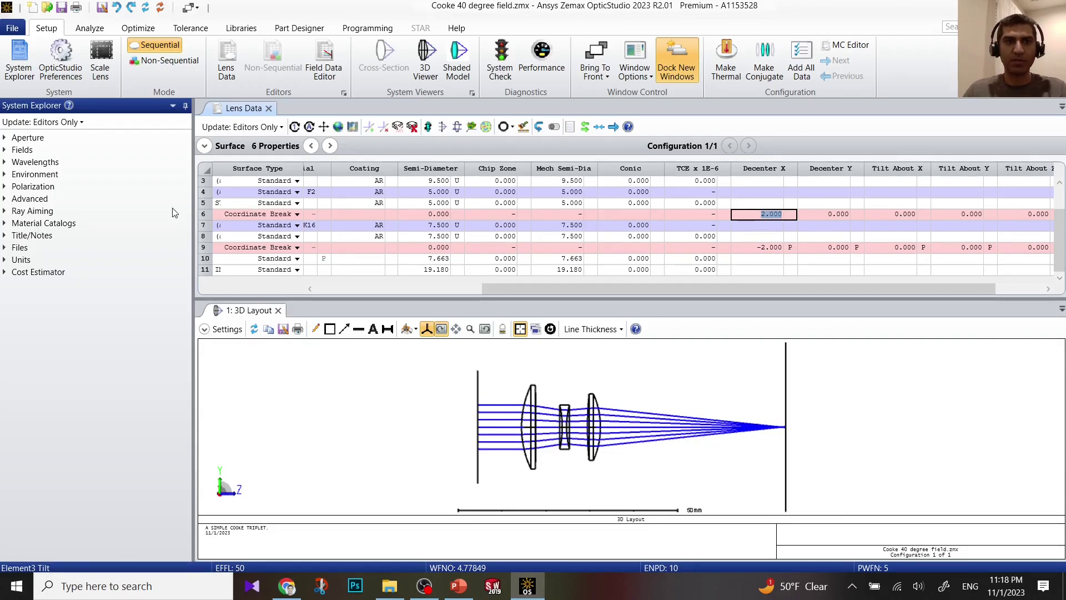
{"action": "left_click", "coordinate": [203, 216]}
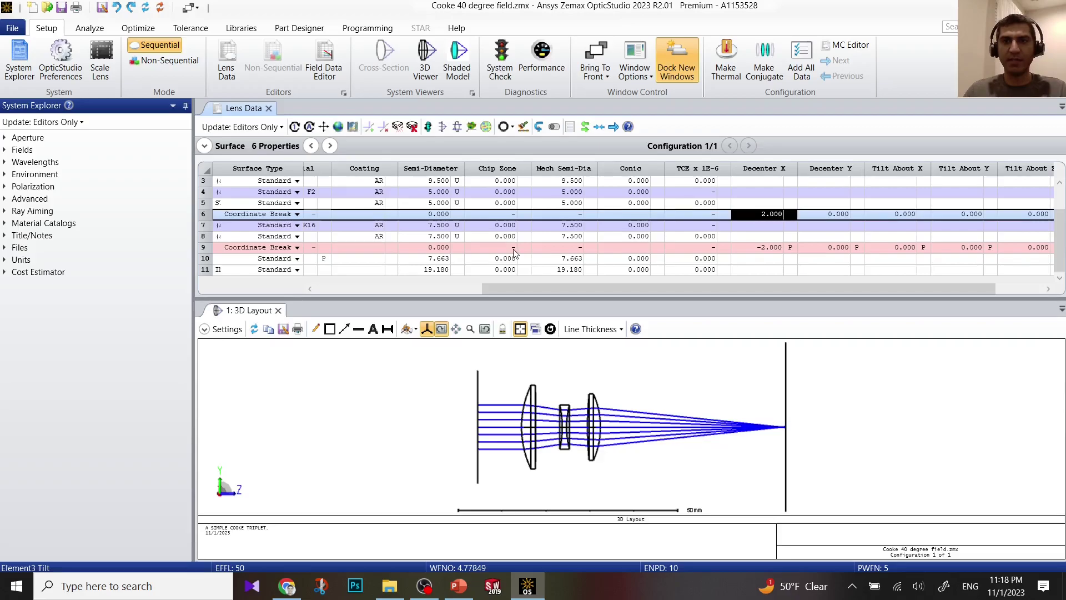
{"action": "left_click", "coordinate": [758, 216]}
{"action": "type", "text": "0"}
{"action": "key", "text": "Return"}
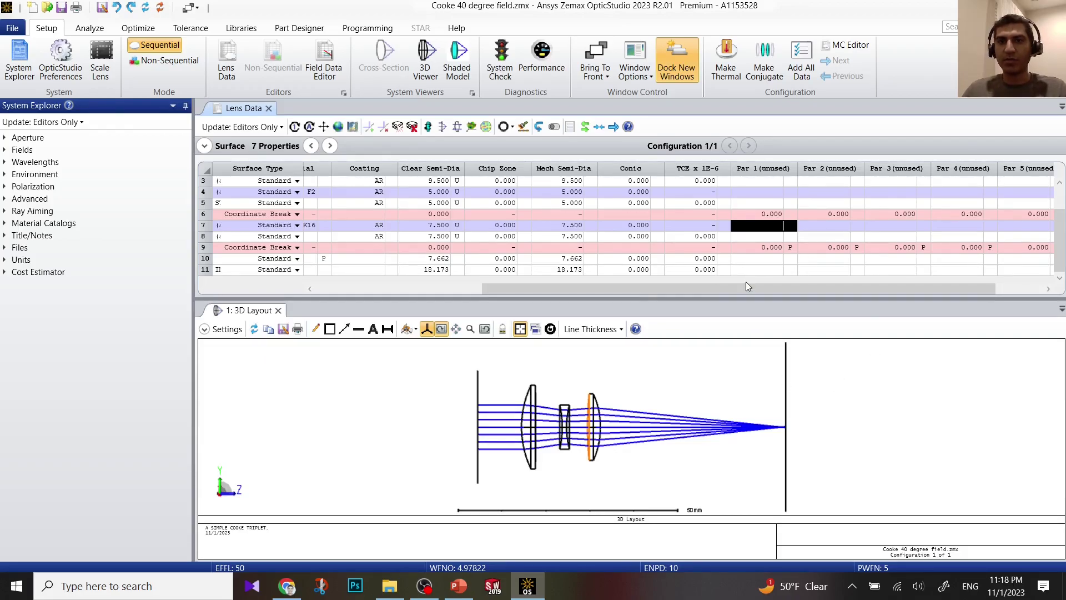
Try a Tilt About X of 2 on surface 6 and view the layout
{"action": "left_click", "coordinate": [215, 215]}
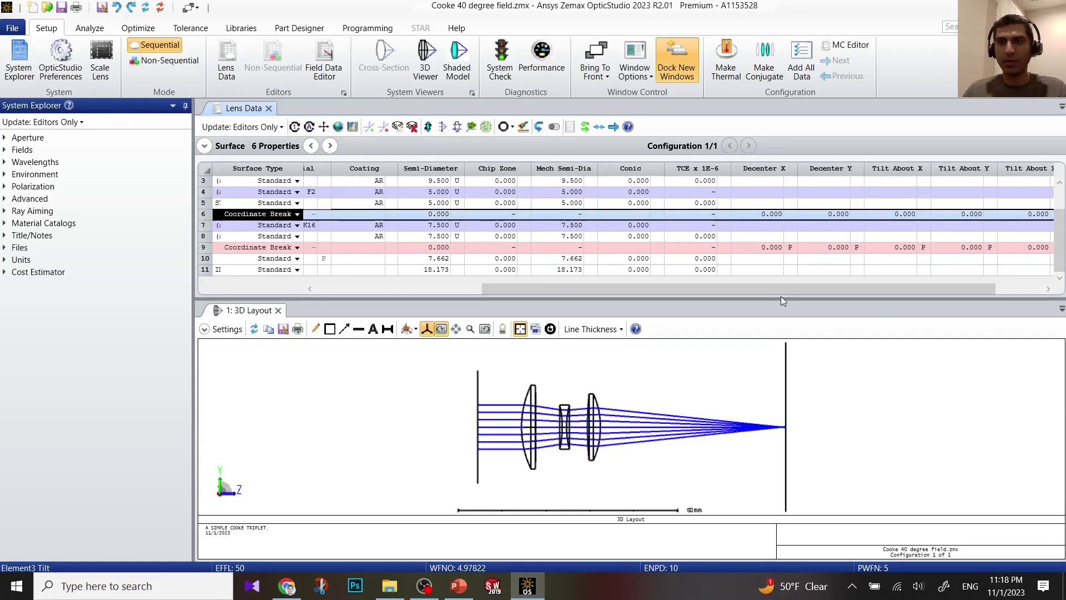
{"action": "left_click_drag", "start_coordinate": [784, 291], "coordinate": [799, 292]}
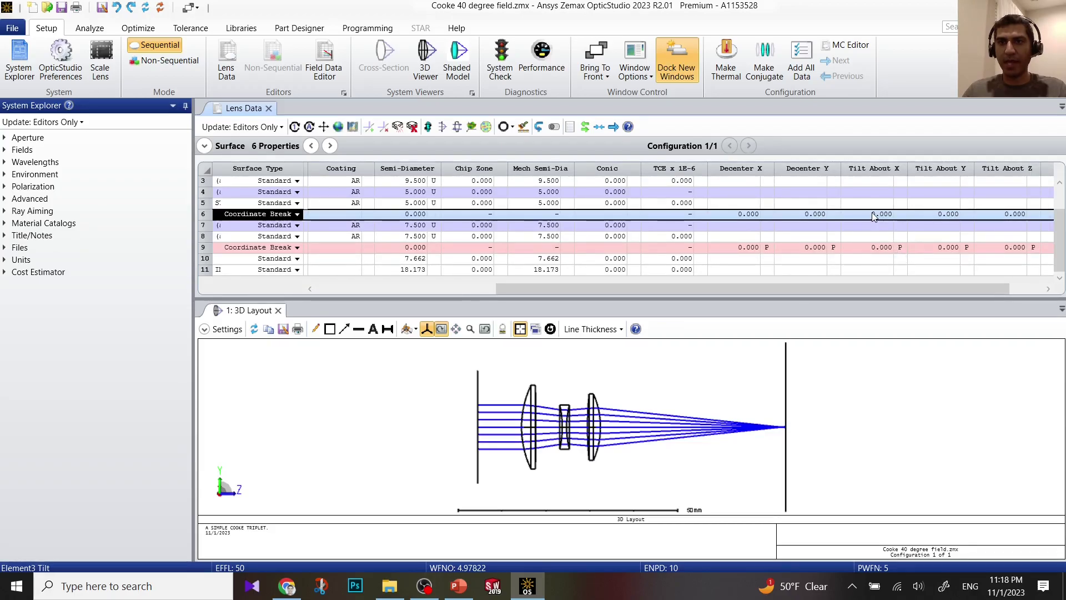
{"action": "left_click", "coordinate": [873, 217]}
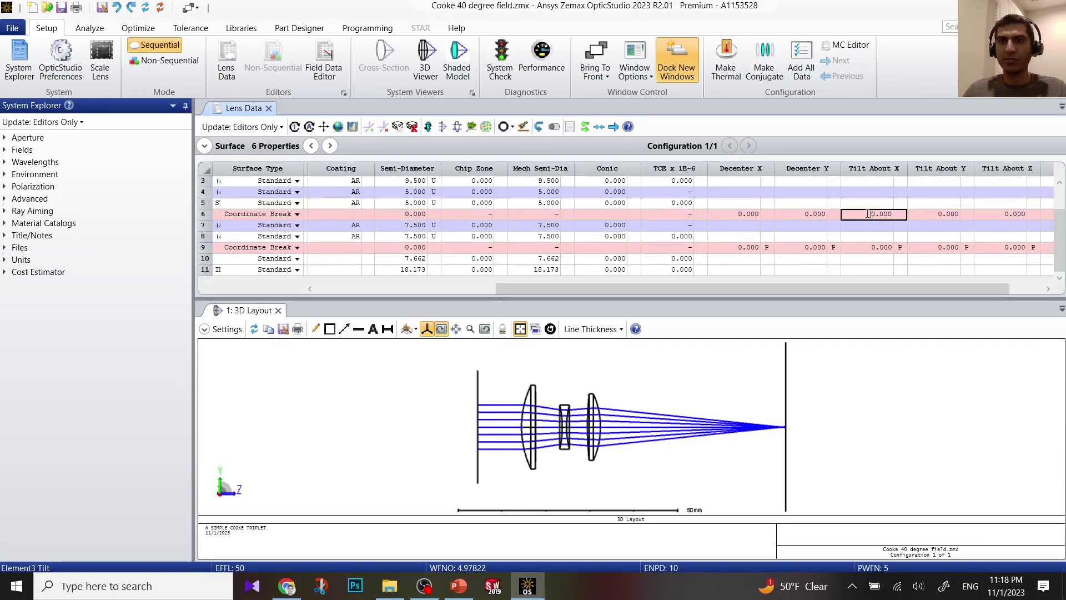
{"action": "left_click", "coordinate": [892, 216]}
{"action": "type", "text": "2"}
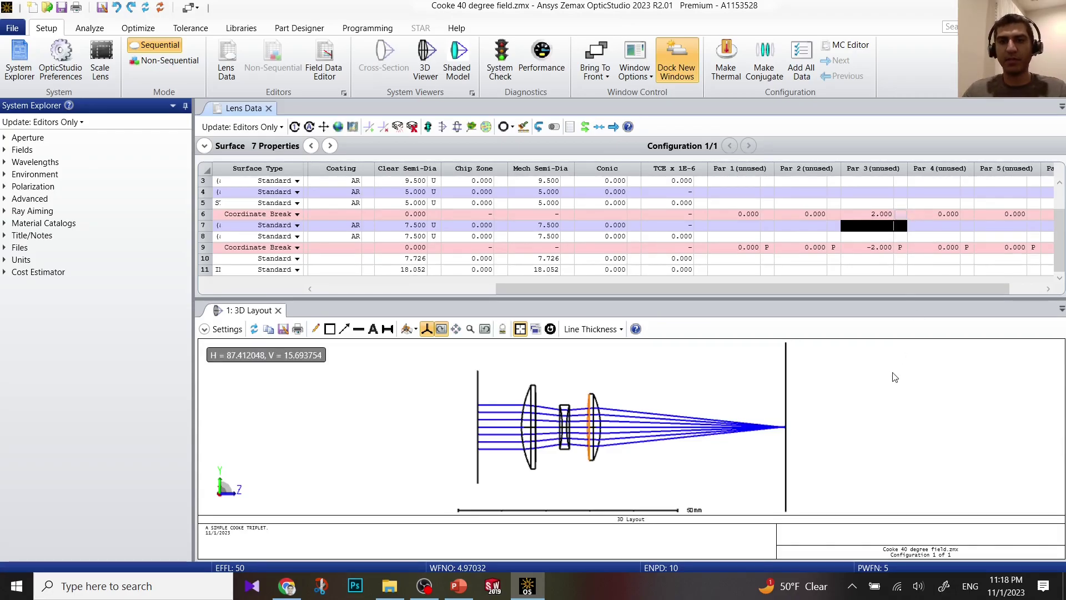
{"action": "left_click", "coordinate": [873, 389]}
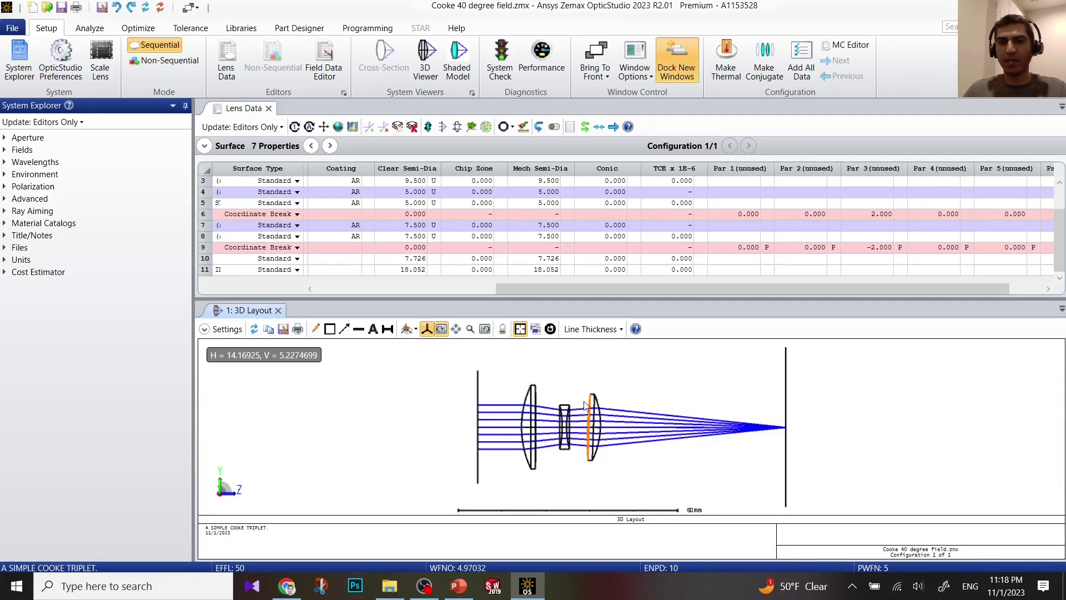
Change surface 6's Tilt About X to 5 and refresh the 3D layout
{"action": "left_click", "coordinate": [881, 218]}
{"action": "left_click", "coordinate": [878, 217]}
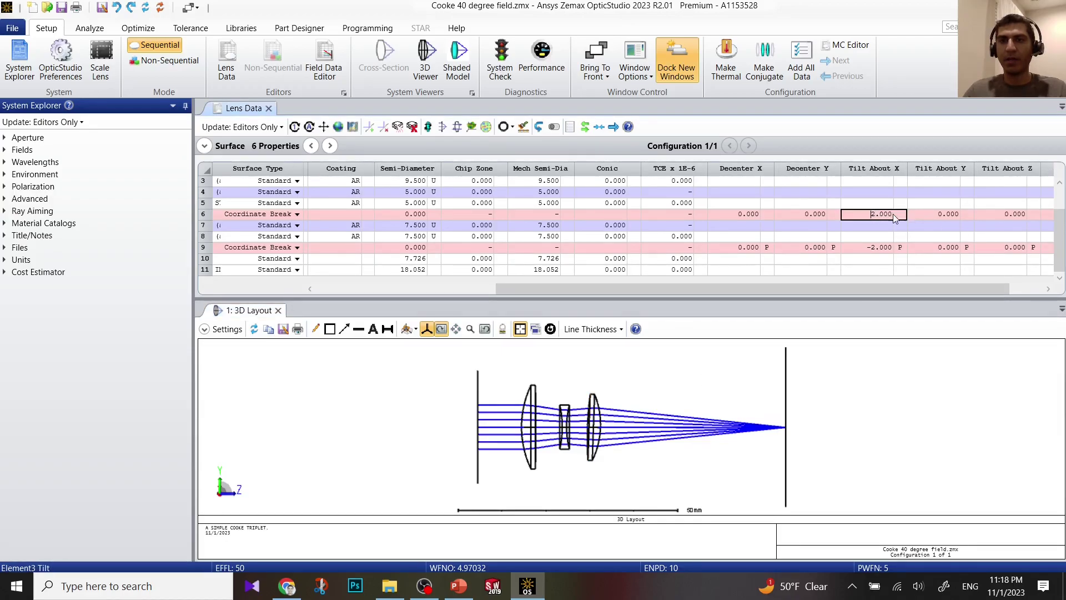
{"action": "type", "text": "5"}
{"action": "key", "text": "Return"}
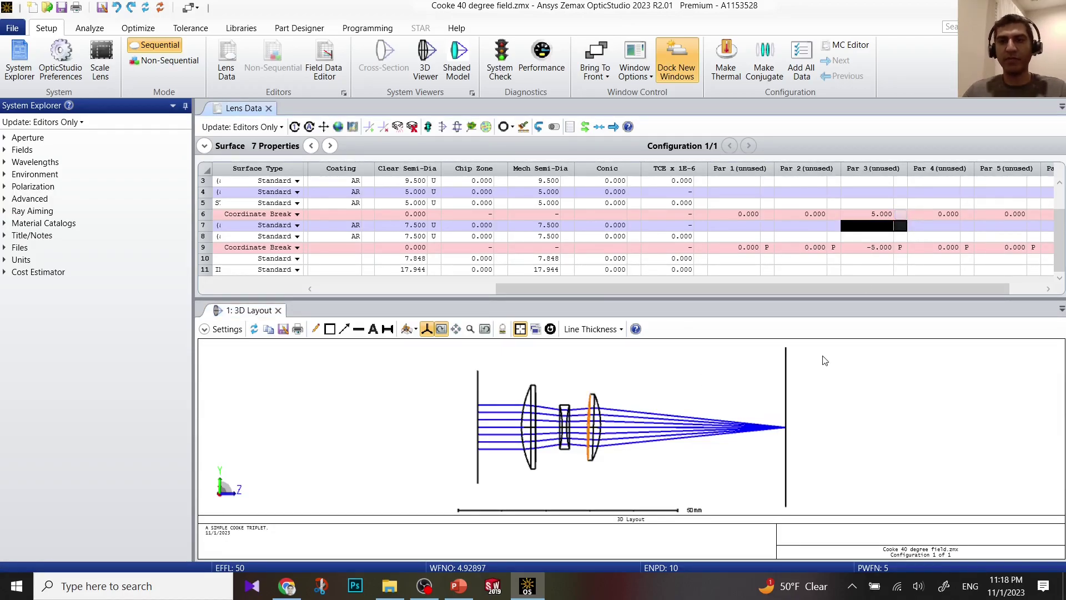
{"action": "left_click", "coordinate": [831, 405]}
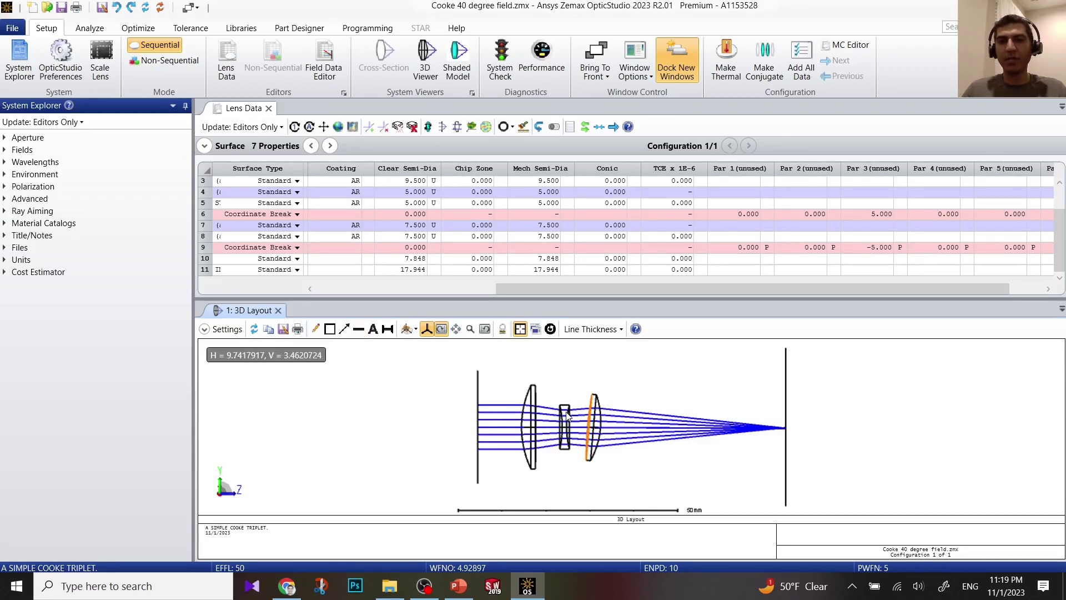
Select surfaces 4–5 of the second lens and insert tilt/decenter coordinate breaks around them
{"action": "scroll", "coordinate": [232, 222], "scroll_direction": "up", "scroll_amount": 1}
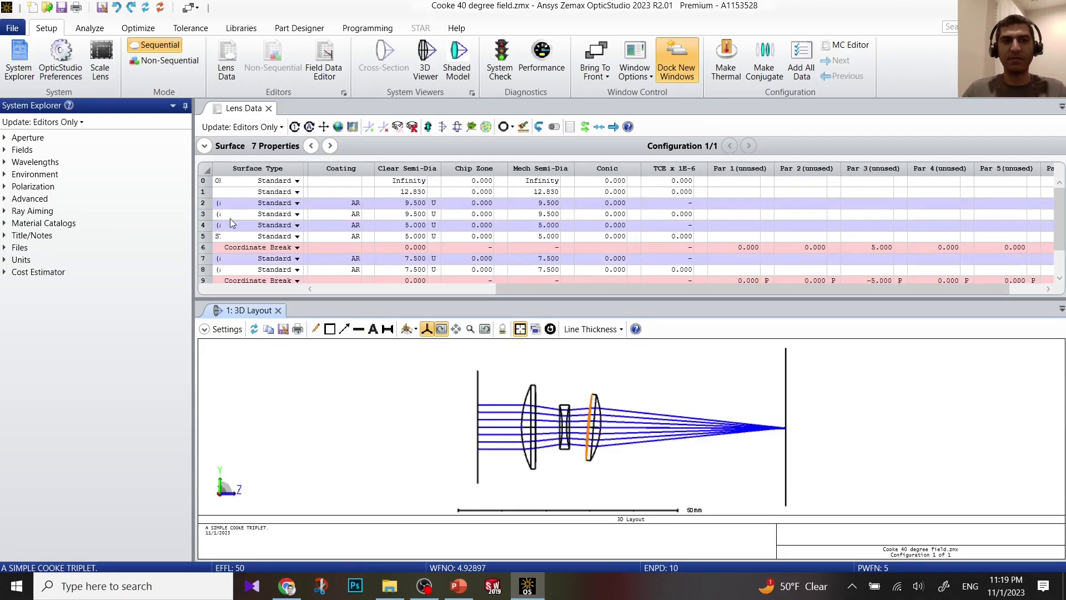
{"action": "left_click_drag", "start_coordinate": [526, 291], "coordinate": [304, 285]}
{"action": "left_click", "coordinate": [206, 226]}
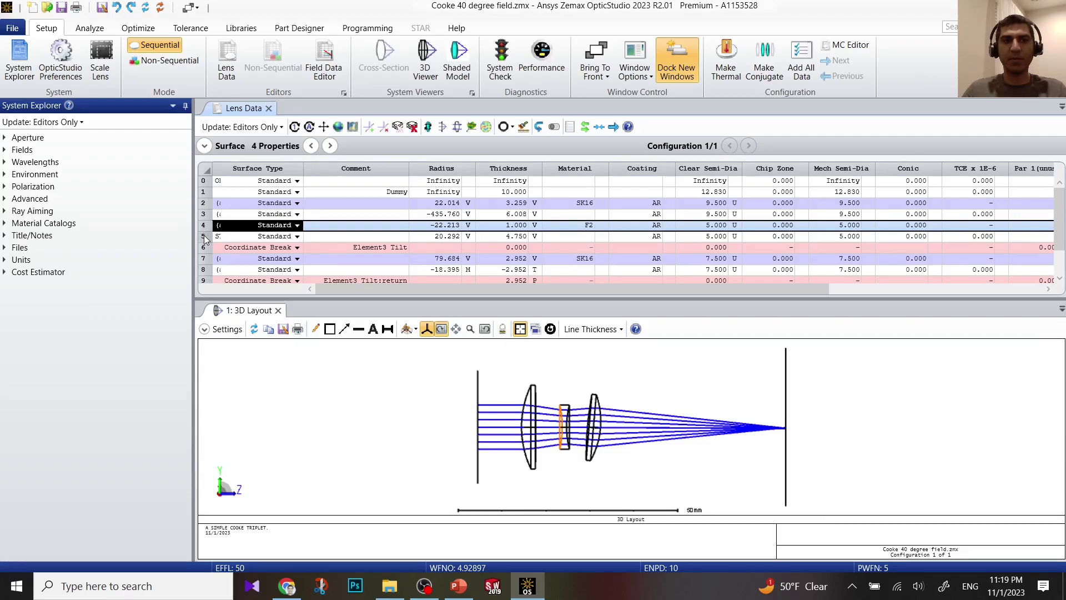
{"action": "left_click", "coordinate": [204, 235]}
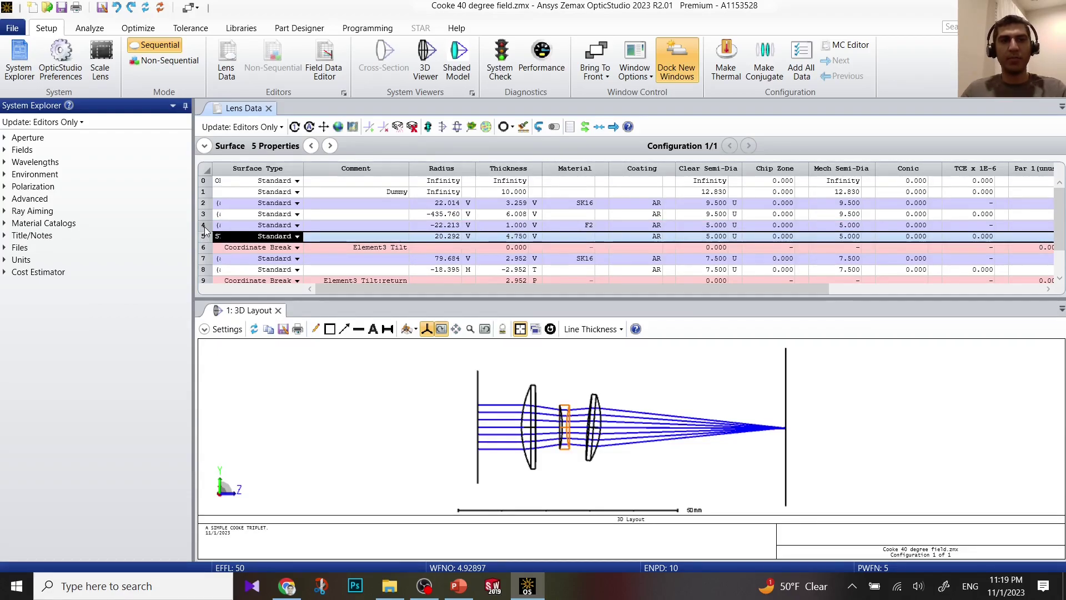
{"action": "left_click", "coordinate": [204, 225]}
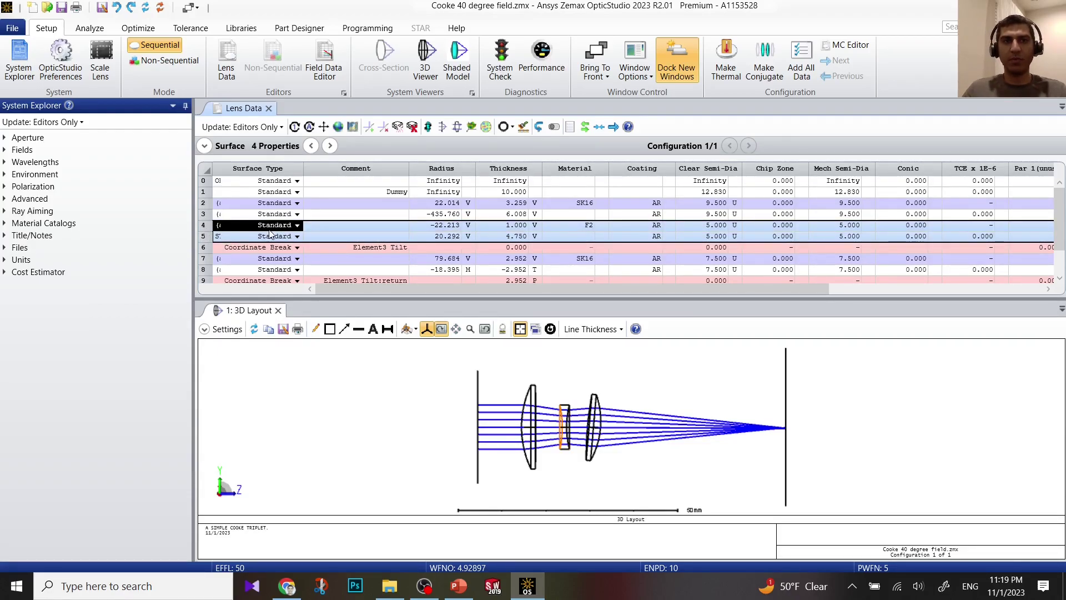
{"action": "left_click", "coordinate": [324, 128]}
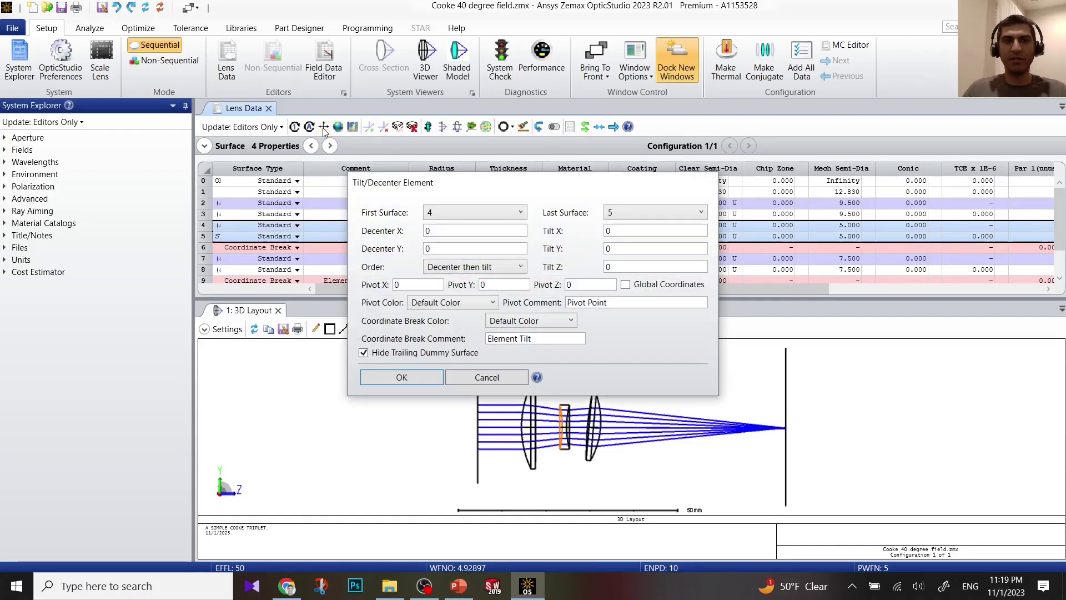
{"action": "left_click", "coordinate": [418, 378]}
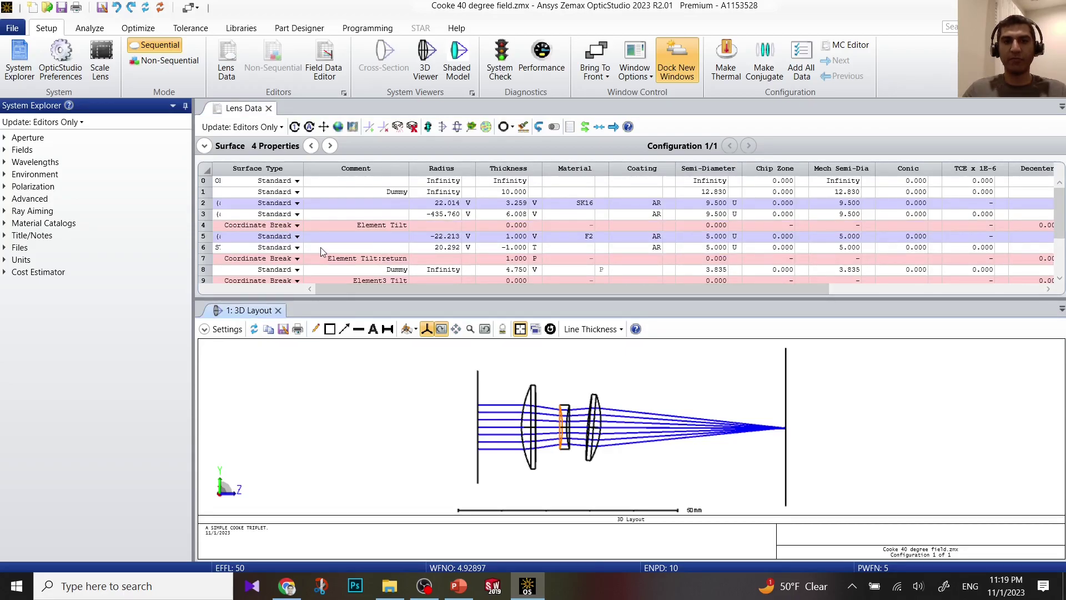
Rename the break comments to 'Element2 Tilt' and 'Element2 Tilt:return'
{"action": "left_click", "coordinate": [385, 226]}
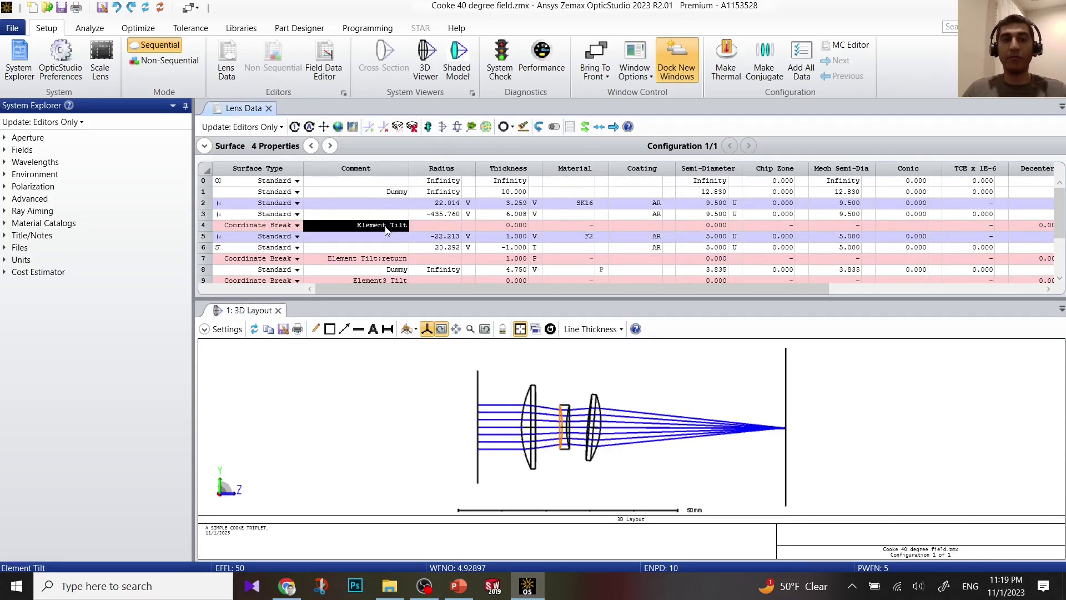
{"action": "left_click", "coordinate": [386, 226]}
{"action": "type", "text": "2"}
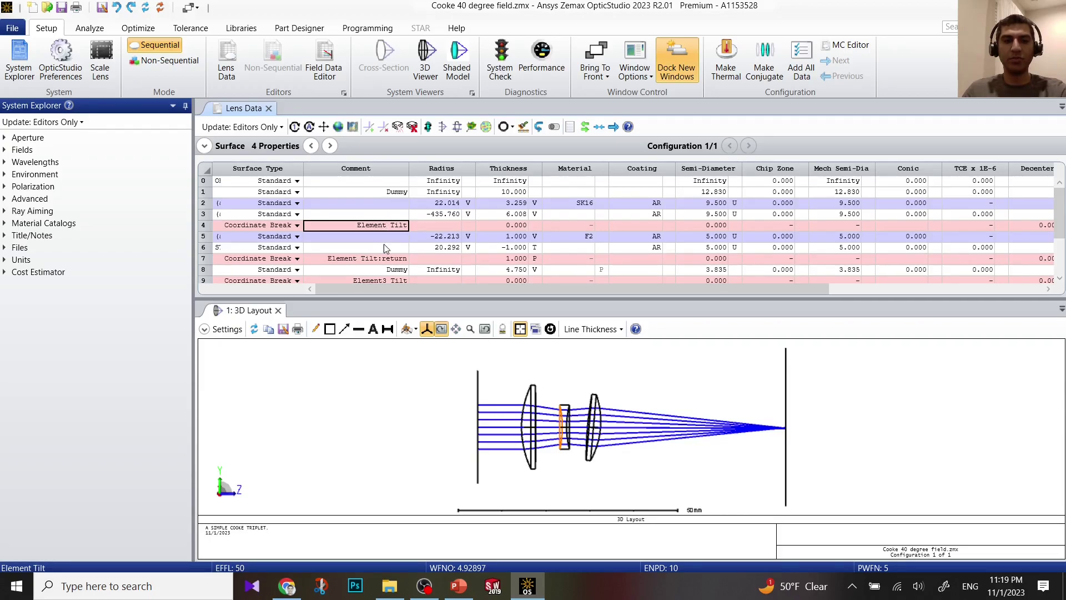
{"action": "left_click", "coordinate": [379, 259]}
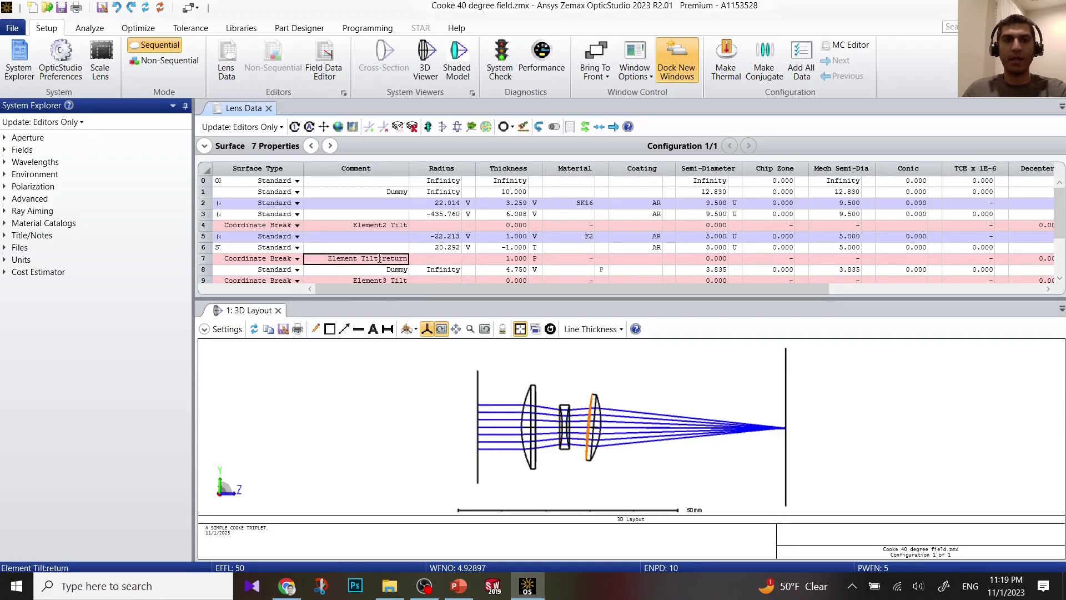
{"action": "left_click", "coordinate": [355, 260]}
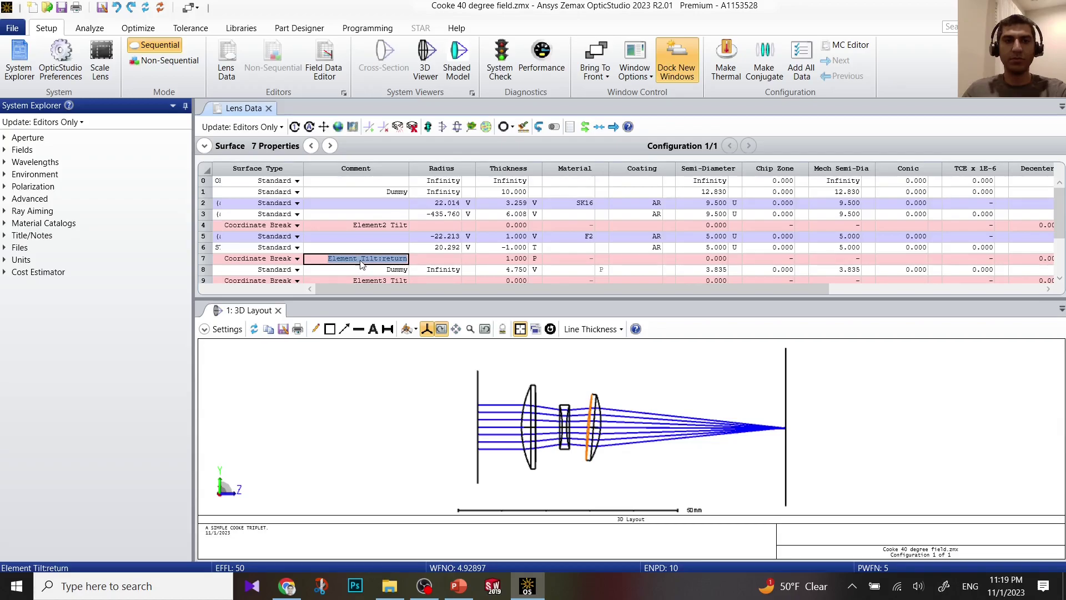
{"action": "left_click", "coordinate": [358, 259]}
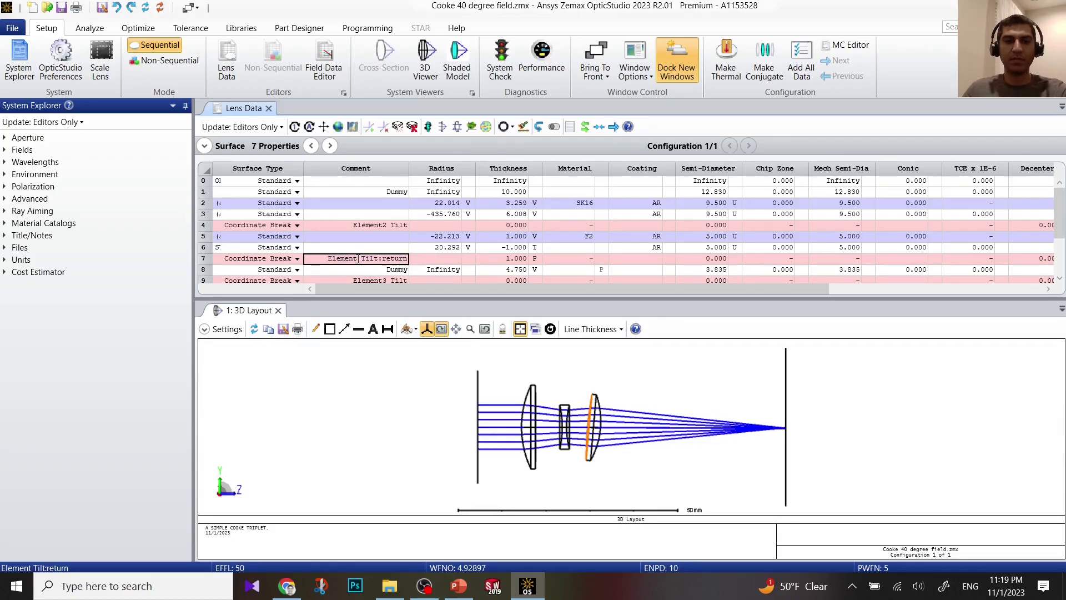
{"action": "left_click", "coordinate": [205, 226]}
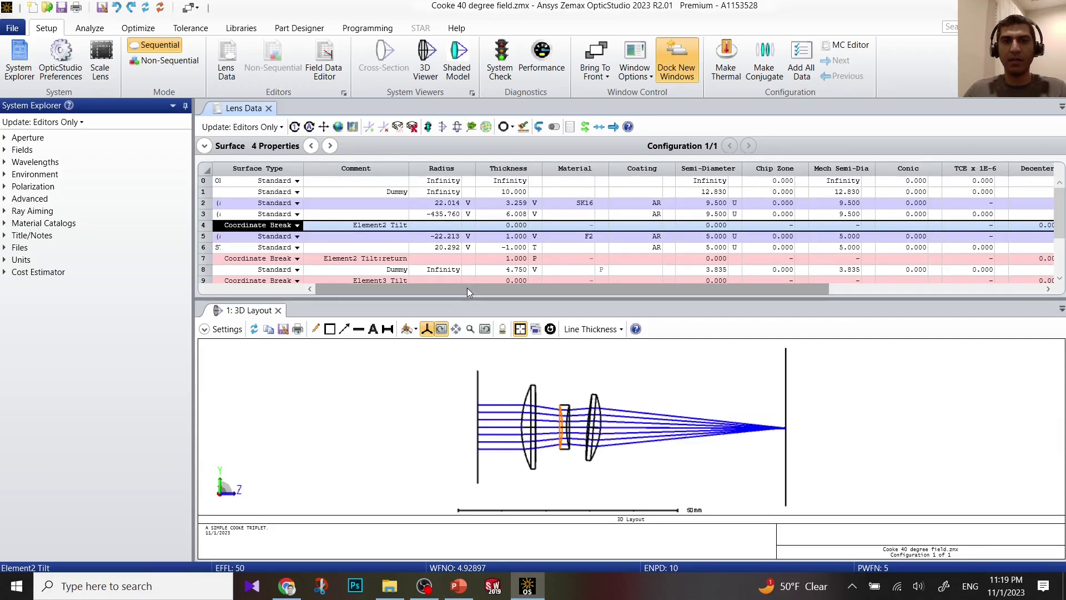
{"action": "left_click_drag", "start_coordinate": [467, 288], "coordinate": [682, 289]}
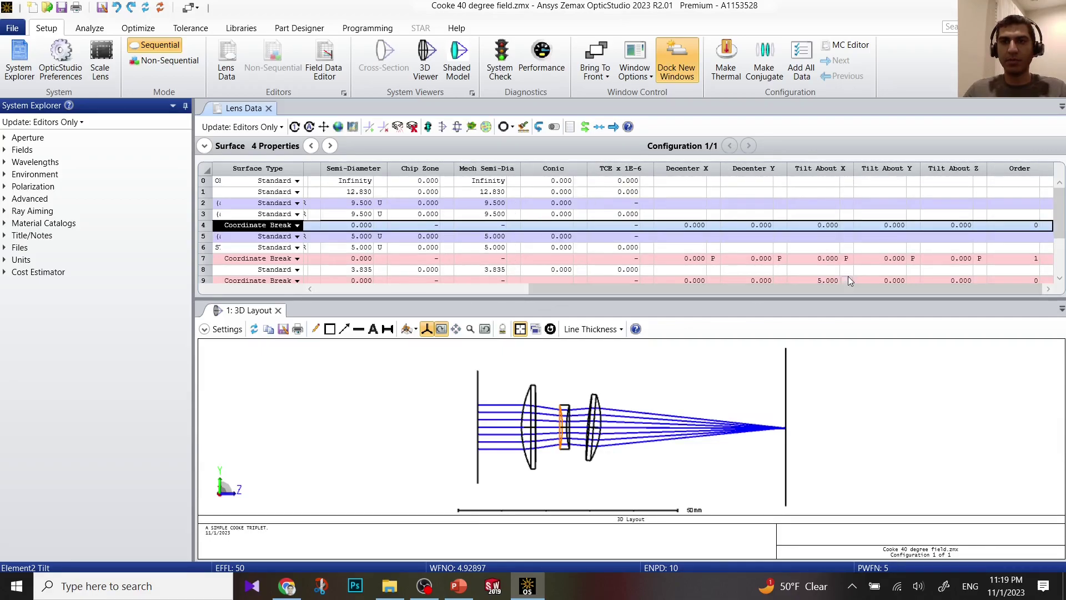
{"action": "left_click", "coordinate": [735, 227]}
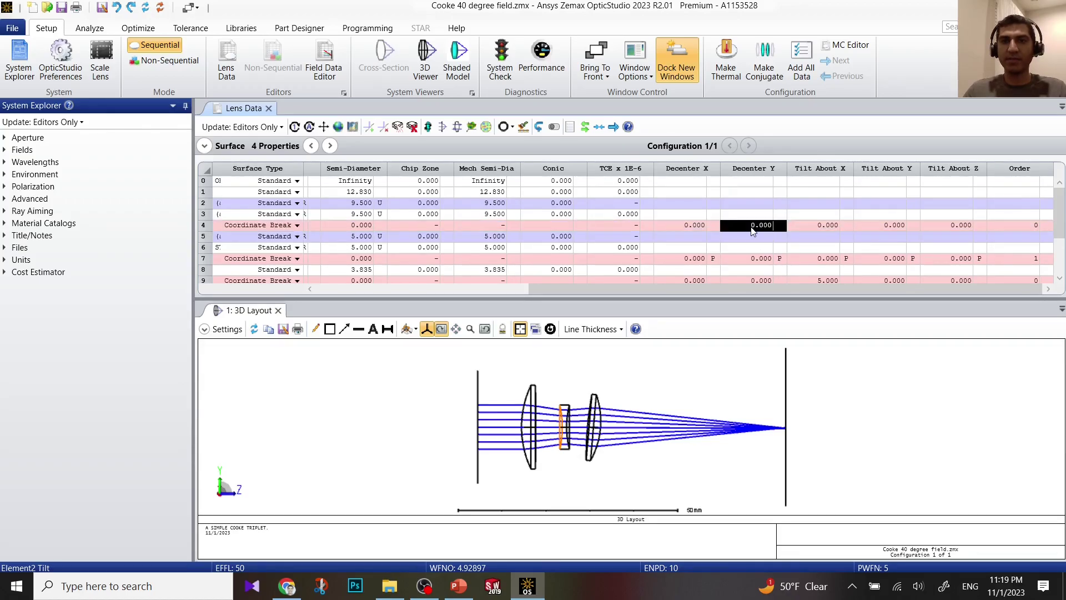
{"action": "left_click", "coordinate": [735, 227]}
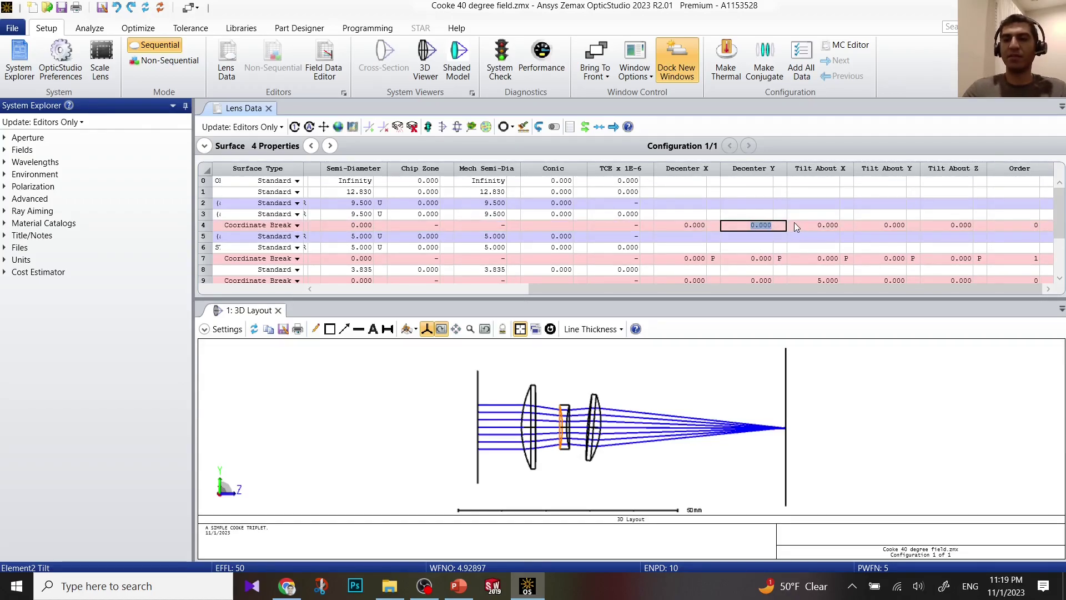
{"action": "type", "text": "2"}
{"action": "key", "text": "Return"}
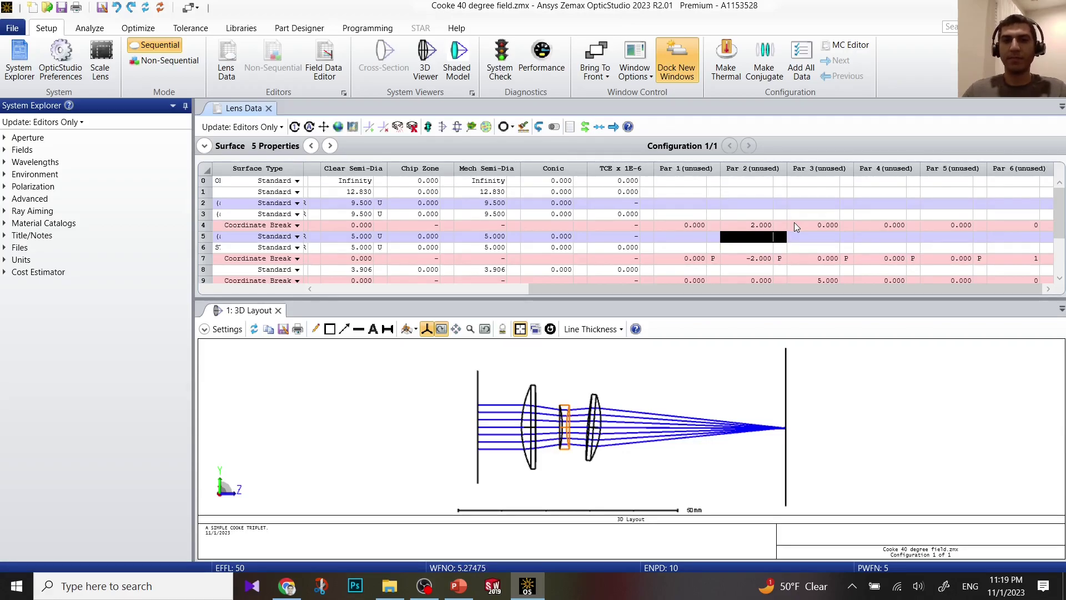
{"action": "left_click", "coordinate": [856, 377]}
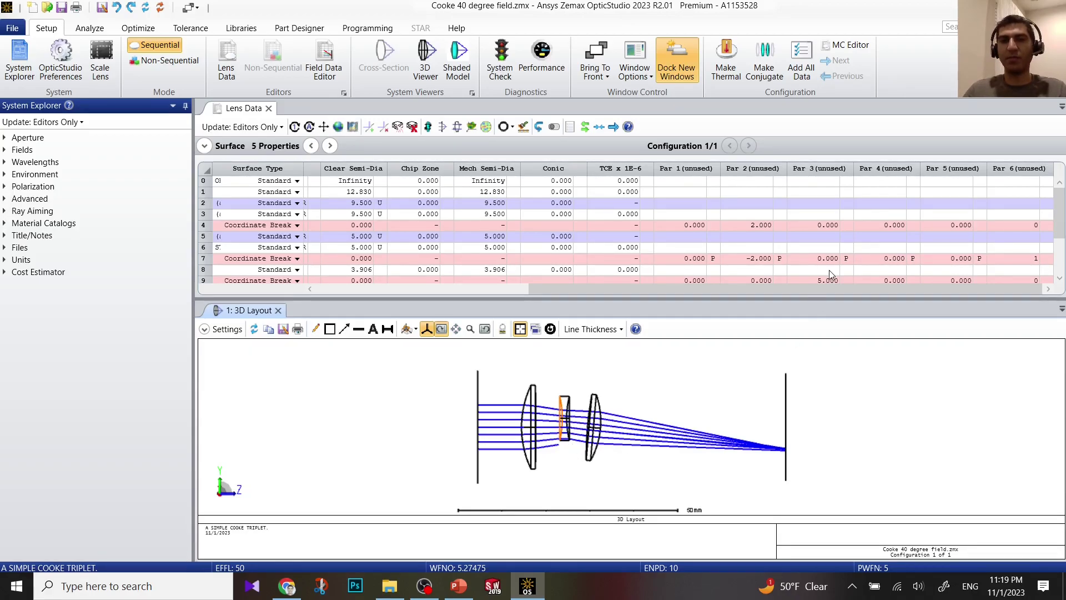
{"action": "left_click", "coordinate": [756, 226]}
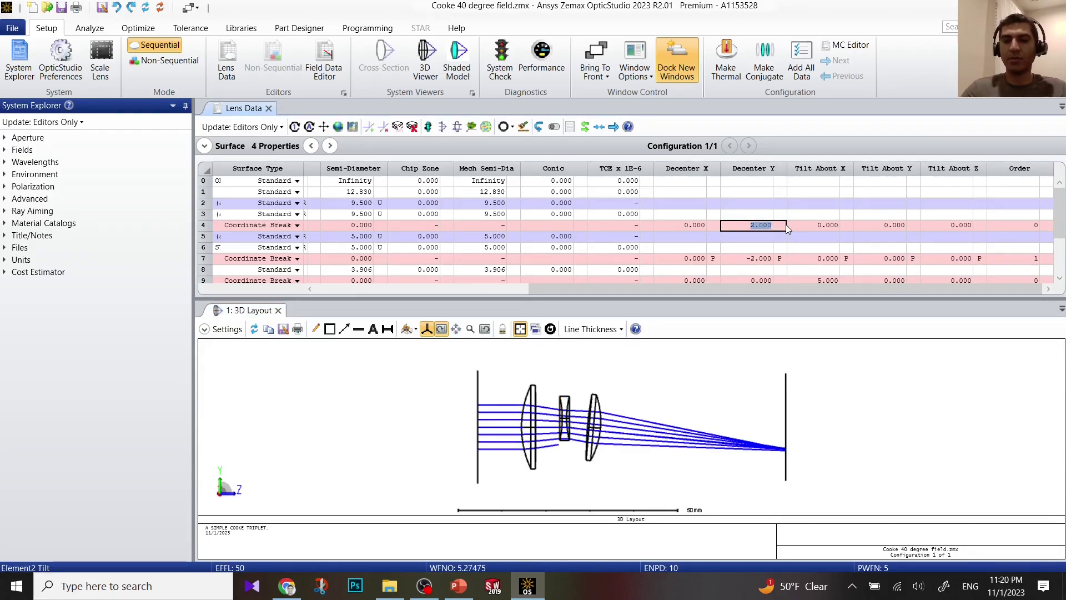
{"action": "type", "text": "0"}
{"action": "key", "text": "Return"}
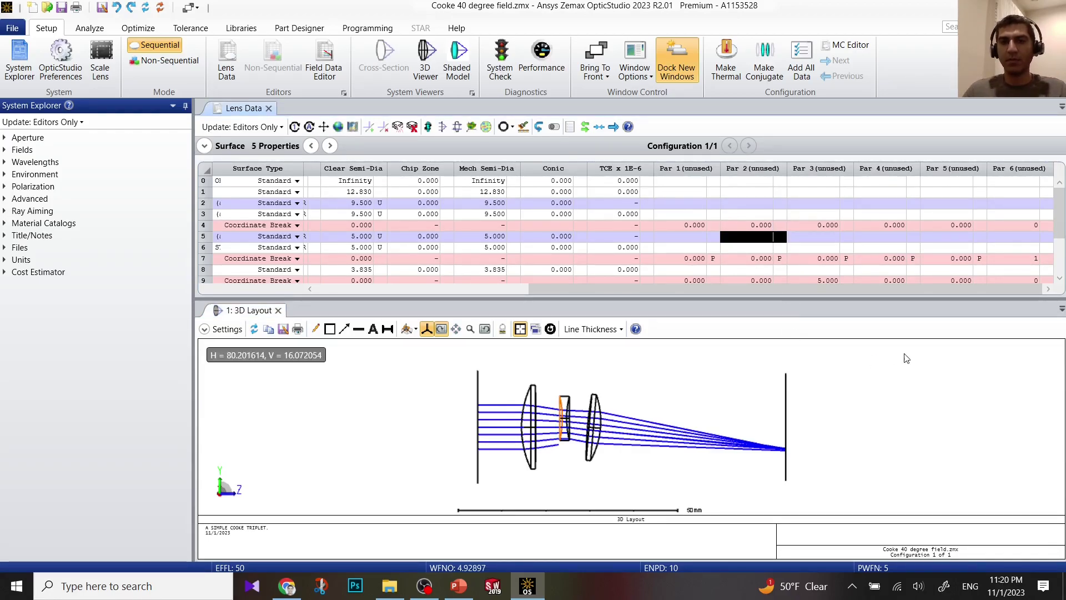
{"action": "left_click", "coordinate": [906, 359]}
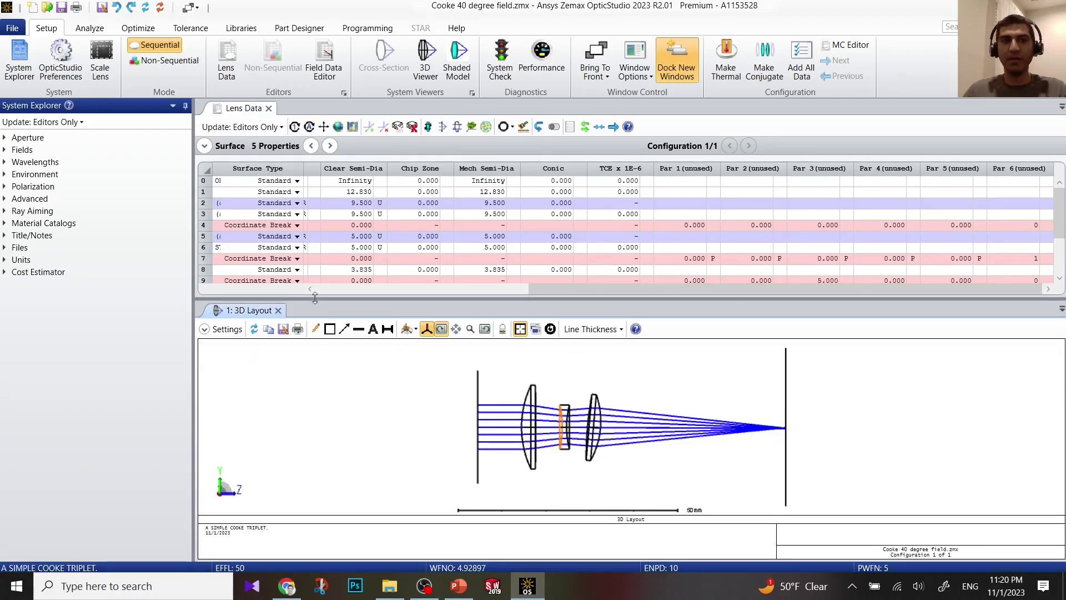
Set surface 4's Tilt About X to 10 and refresh the 3D layout
{"action": "left_click", "coordinate": [204, 226]}
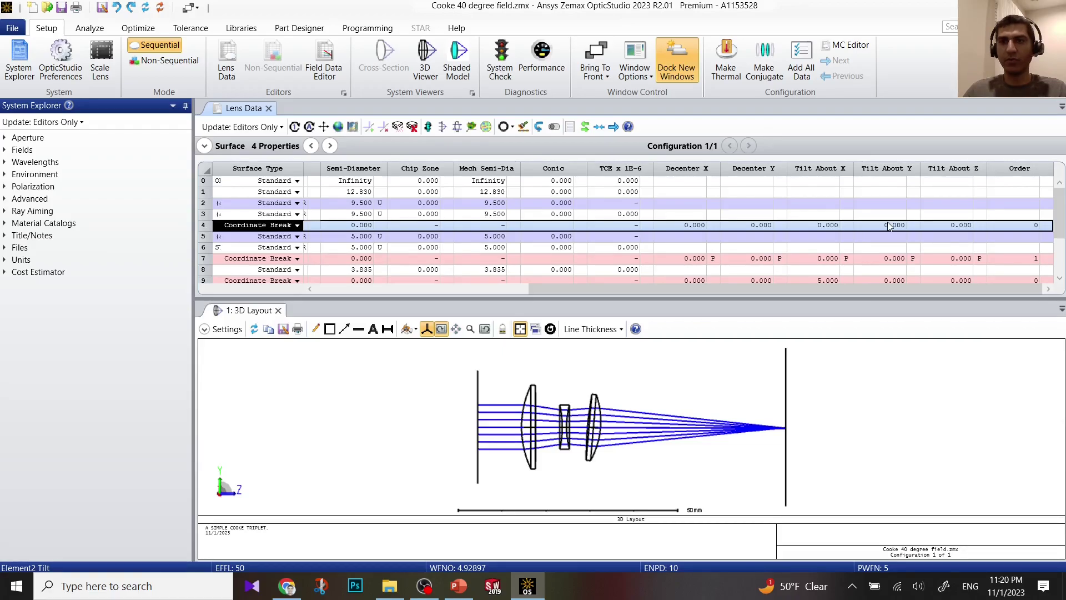
{"action": "left_click", "coordinate": [833, 227]}
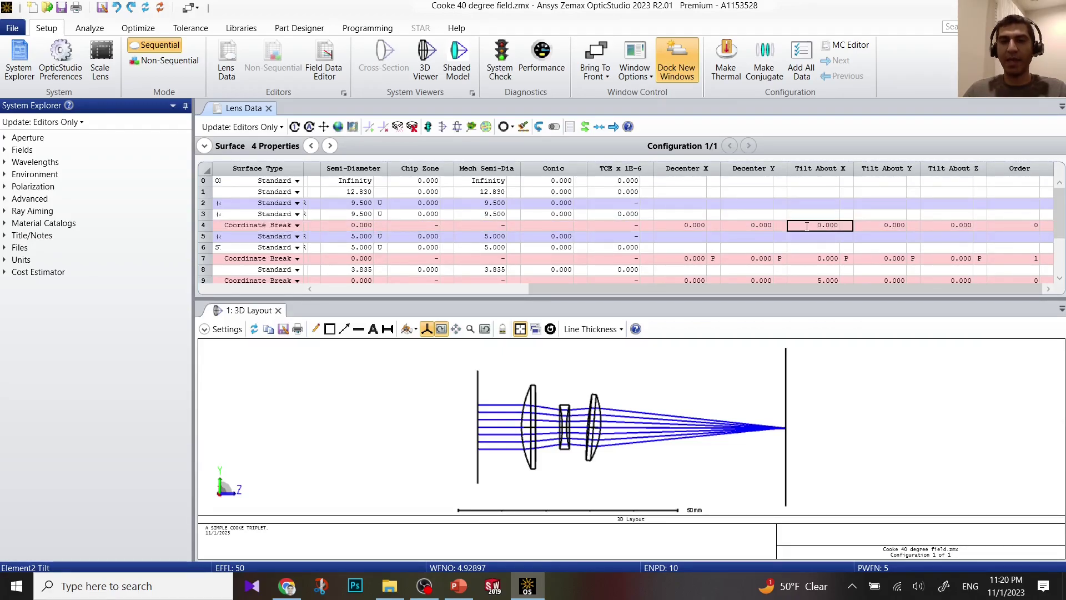
{"action": "left_click_drag", "start_coordinate": [807, 227], "coordinate": [841, 227]}
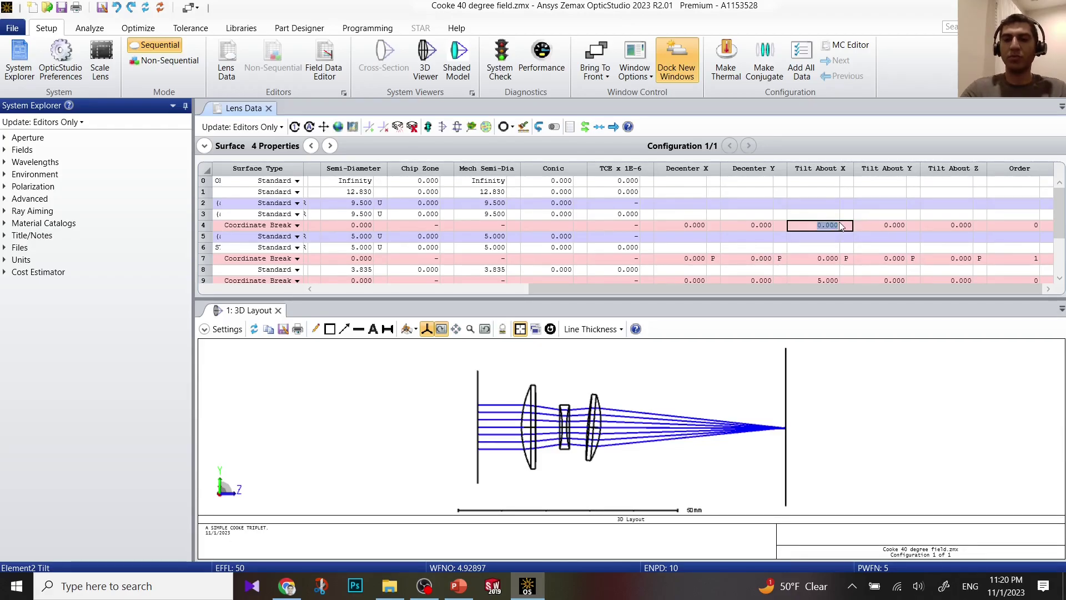
{"action": "type", "text": "10"}
{"action": "key", "text": "Return"}
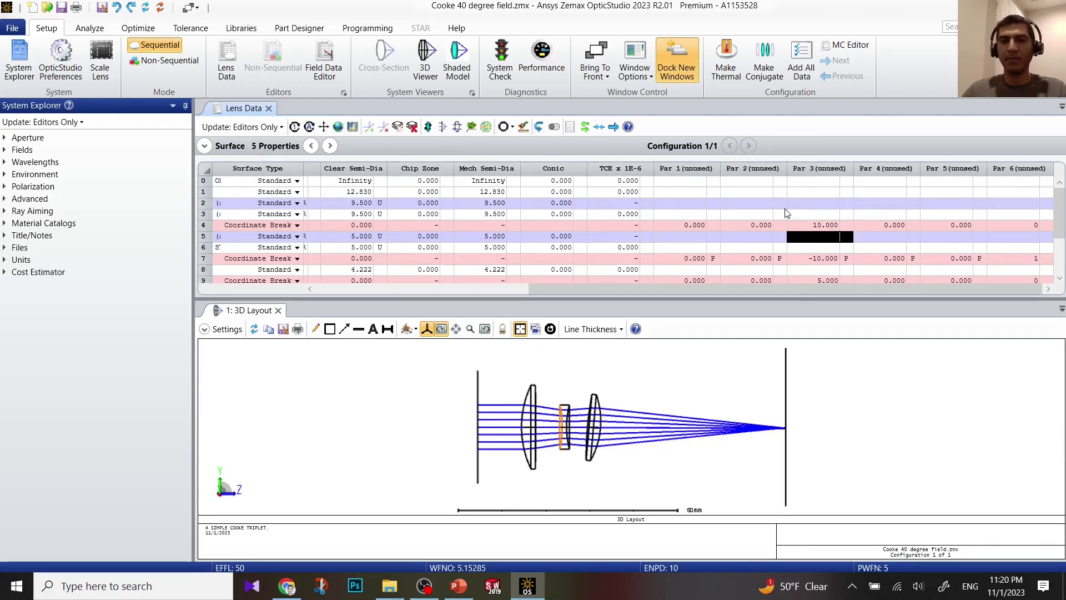
{"action": "left_click", "coordinate": [868, 406]}
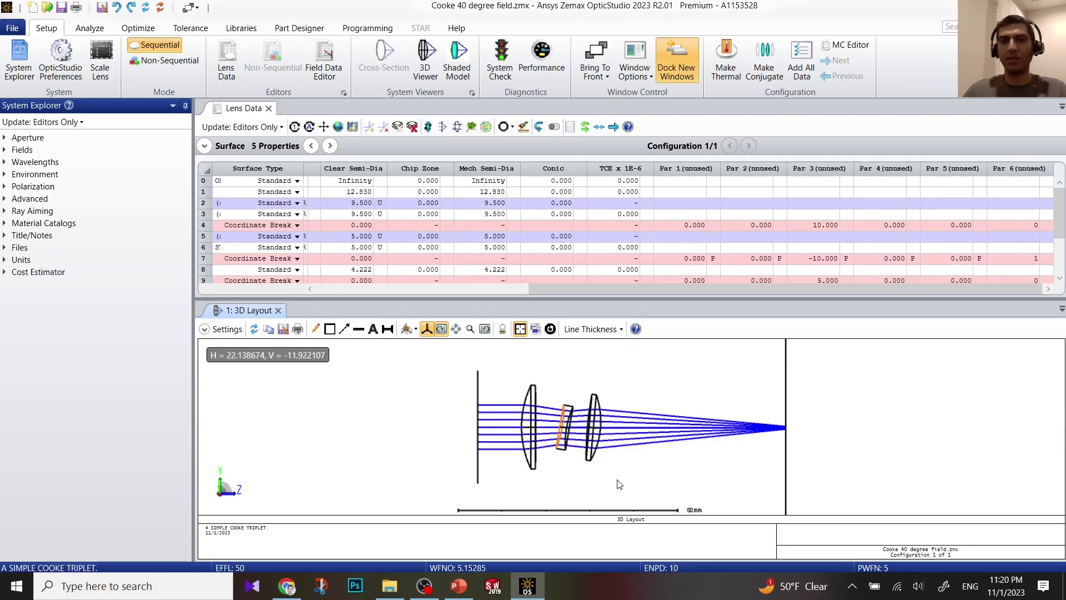